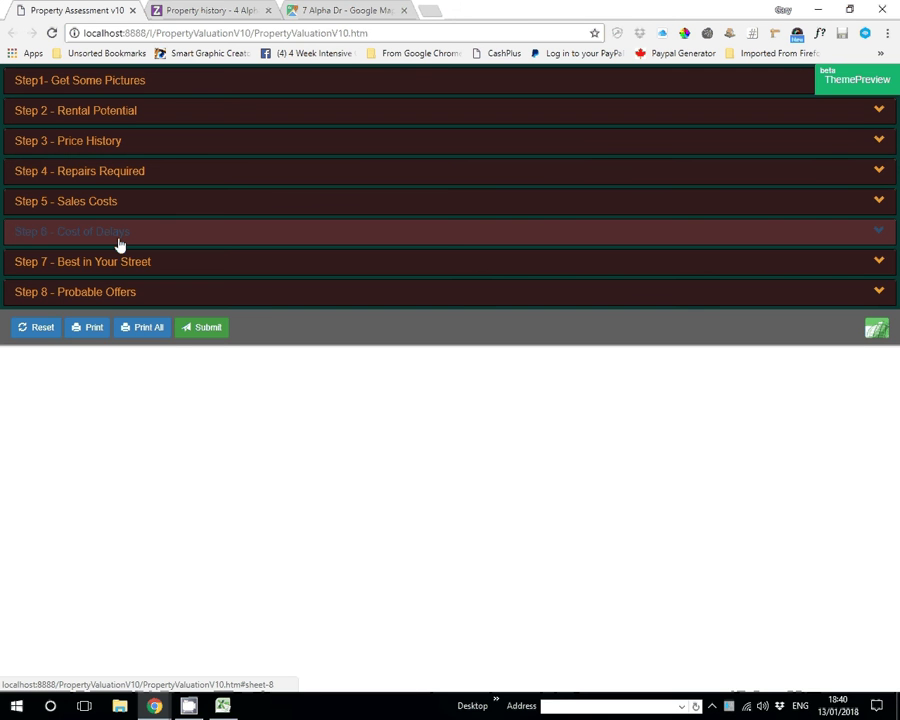
Step: Open the Step 6 - Cost of Delays section and set the conveyancing time to 28 days
{"action": "left_click", "coordinate": [118, 240]}
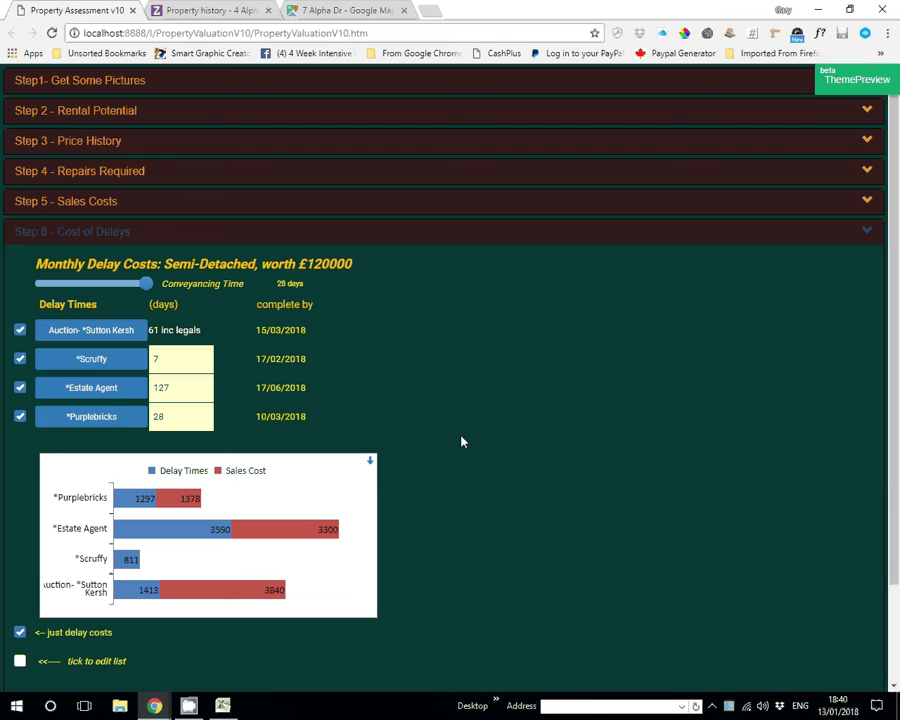
{"action": "mouse_move", "coordinate": [55, 291]}
{"action": "left_click_drag", "start_coordinate": [146, 285], "coordinate": [208, 286]}
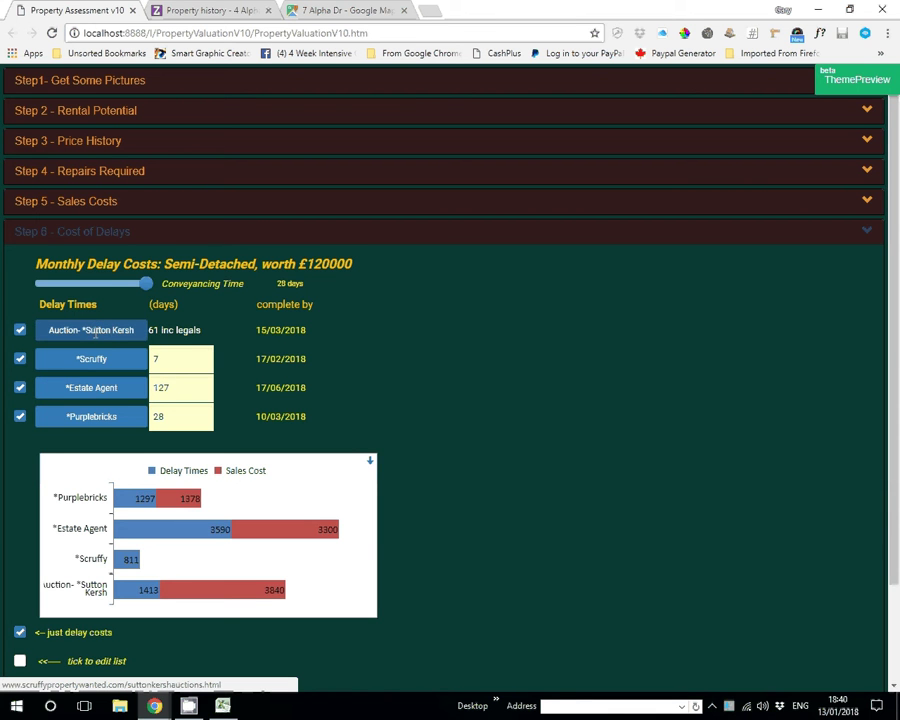
Step: Compare the Sutton Kersh auction delay with and without legals, leave legals included, and inspect its completion date
{"action": "double_click", "coordinate": [155, 330]}
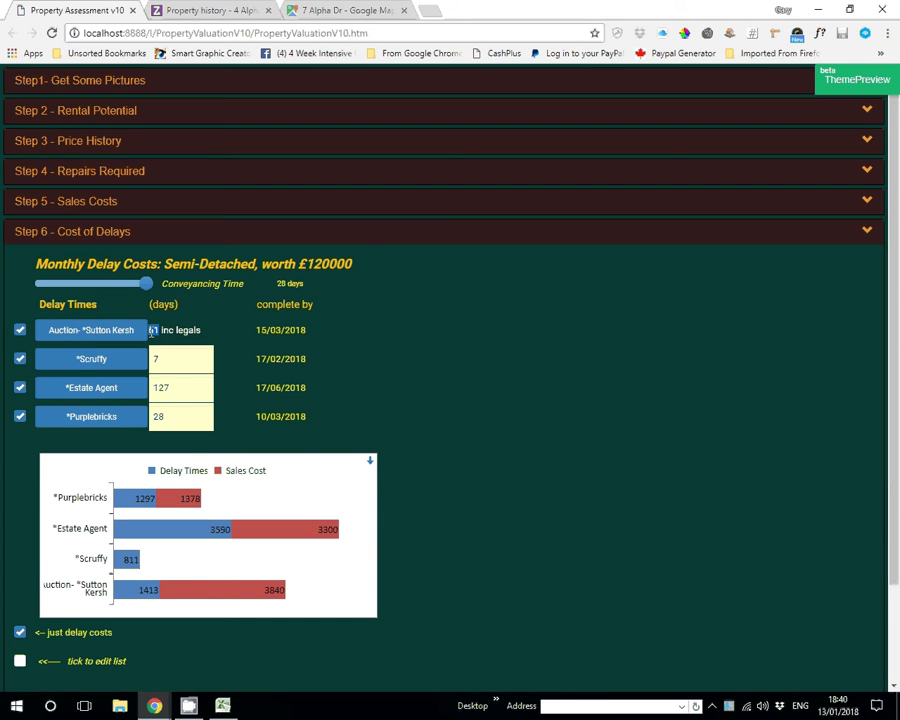
{"action": "left_click", "coordinate": [18, 331]}
{"action": "left_click", "coordinate": [19, 331]}
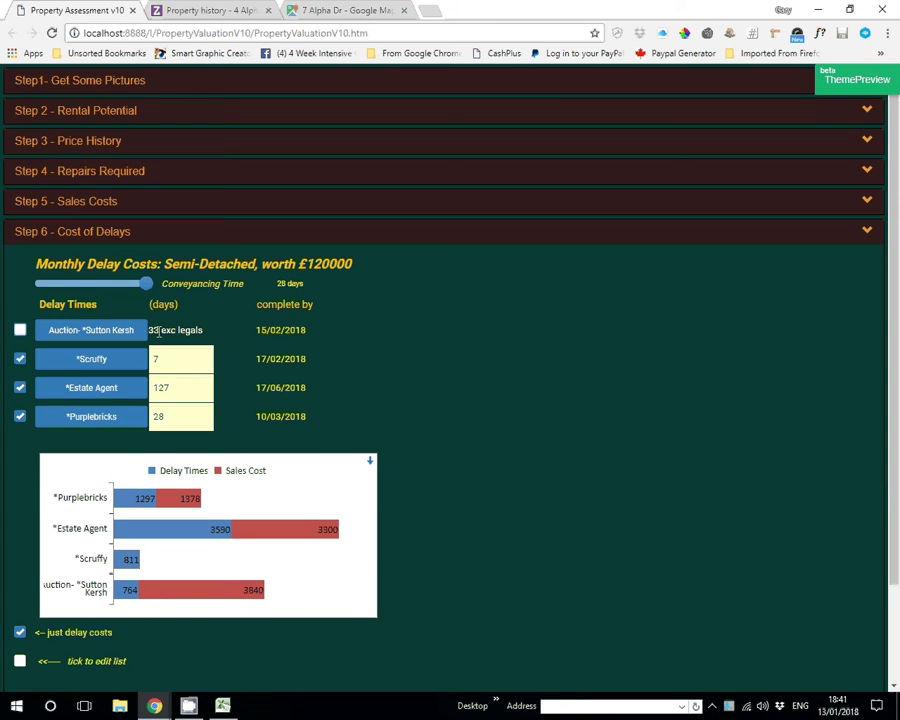
{"action": "left_click", "coordinate": [20, 332]}
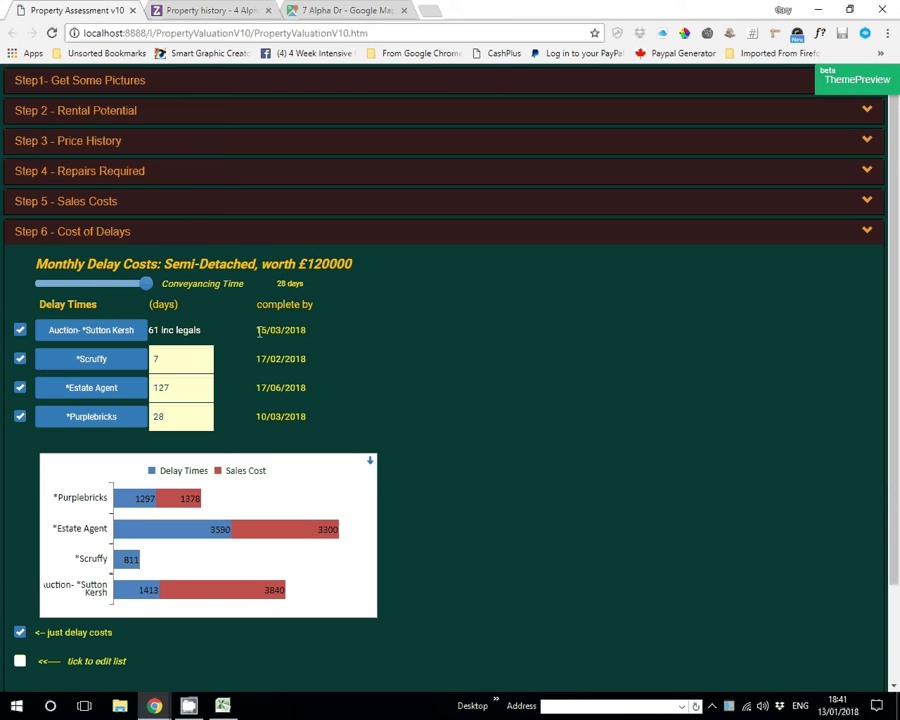
{"action": "left_click_drag", "start_coordinate": [257, 331], "coordinate": [318, 333]}
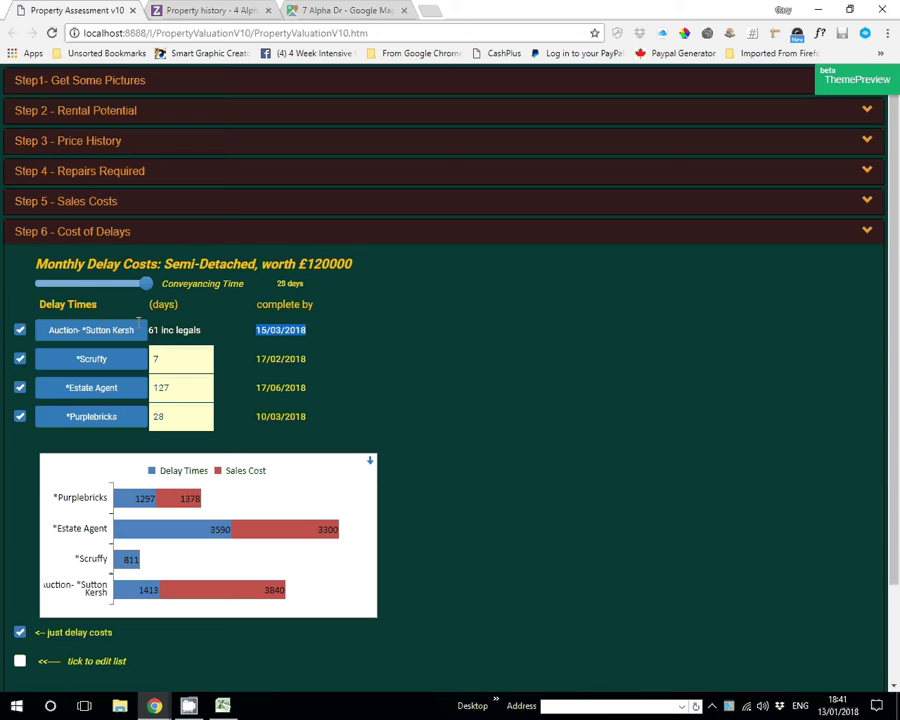
{"action": "left_click", "coordinate": [230, 322]}
Step: Check the first closing date in the Sutton Kersh auction schedule and close that page
{"action": "left_click", "coordinate": [66, 336]}
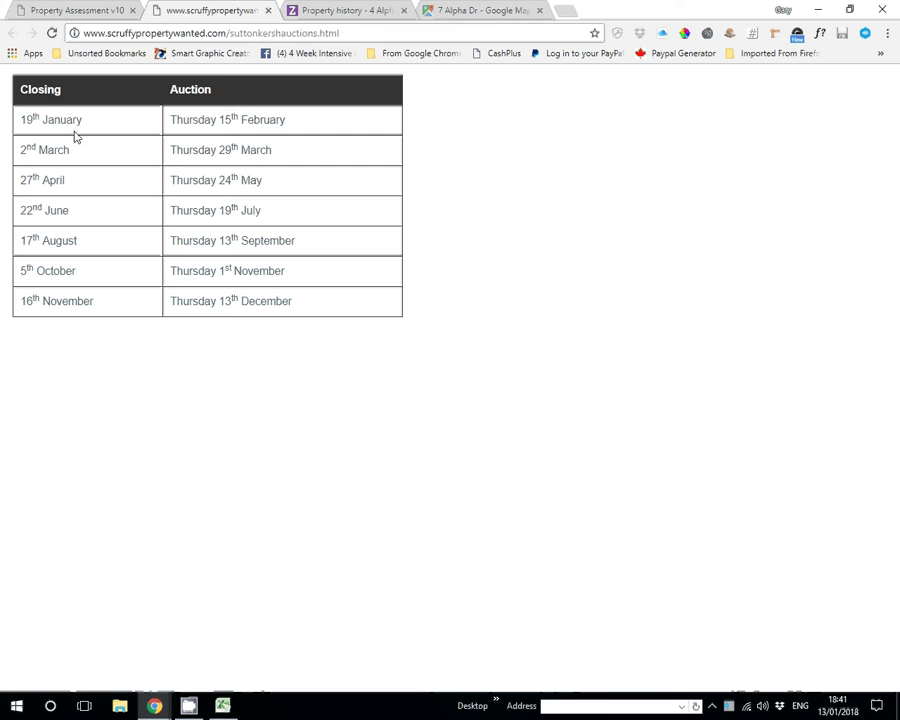
{"action": "left_click_drag", "start_coordinate": [22, 119], "coordinate": [106, 124]}
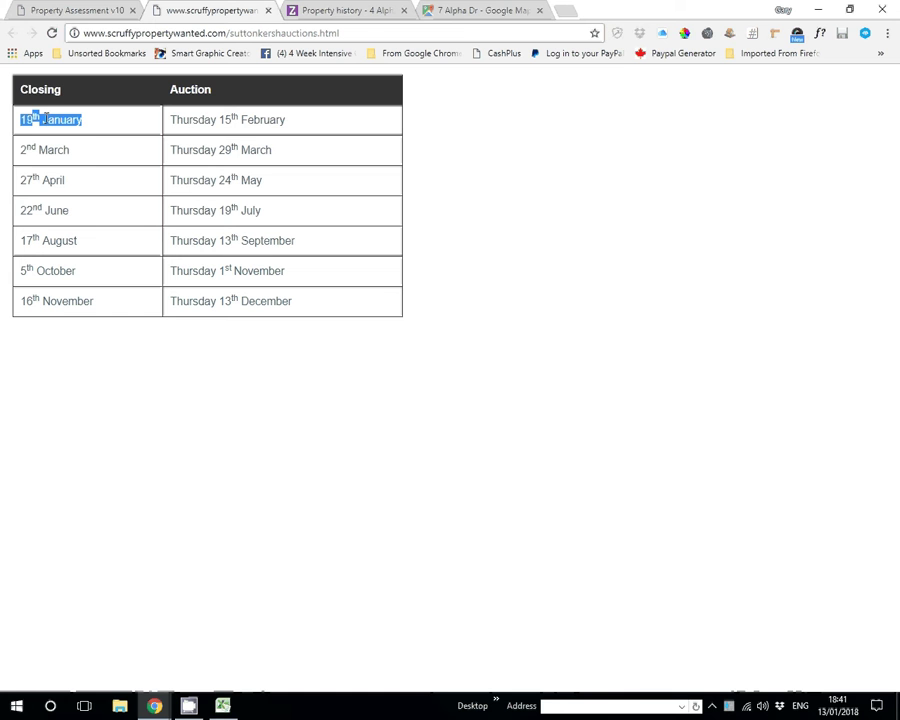
{"action": "key", "text": "ctrl+c"}
{"action": "key", "text": "ctrl"}
{"action": "key", "text": "ctrl"}
{"action": "key", "text": "ctrl"}
{"action": "key", "text": "ctrl"}
{"action": "key", "text": "ctrl"}
{"action": "key", "text": "ctrl"}
{"action": "key", "text": "ctrl"}
{"action": "left_click", "coordinate": [82, 121]}
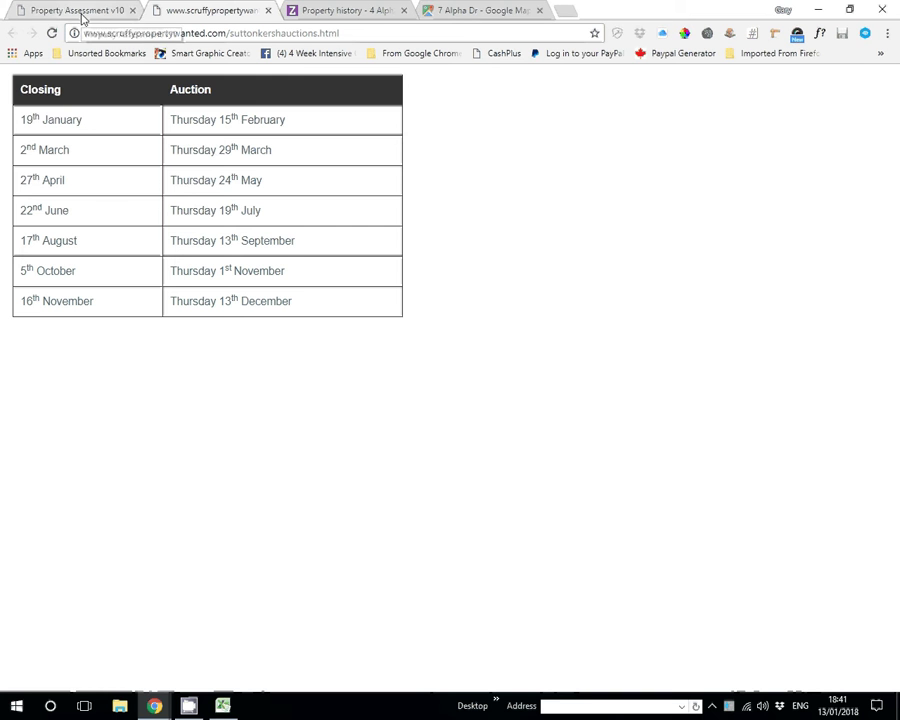
{"action": "left_click", "coordinate": [268, 10]}
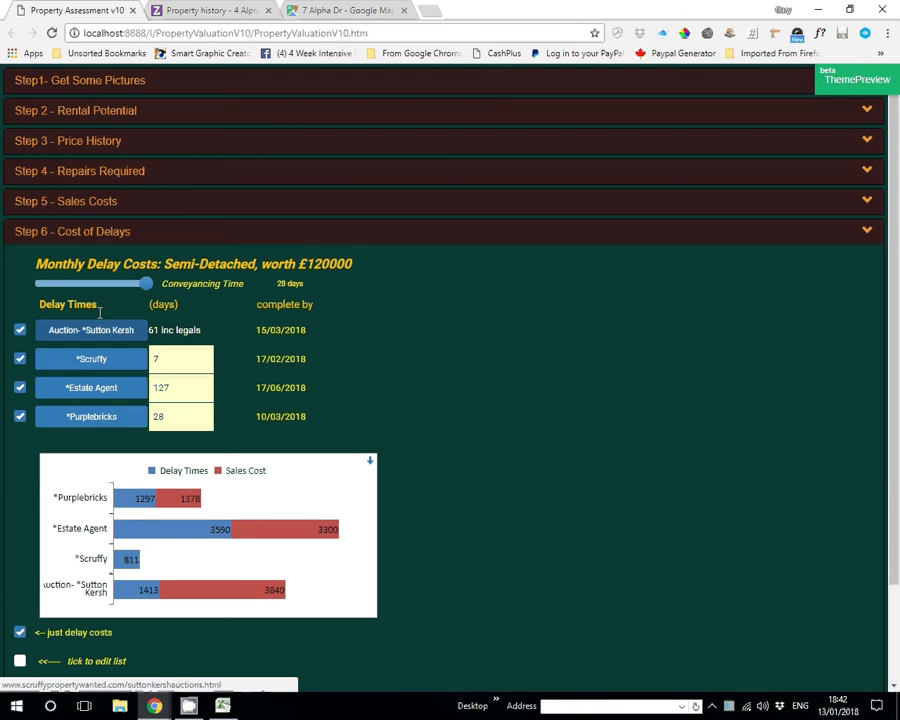
Step: Inspect Scruffy's delay days, view its linked how-long-to-sell page and close it again
{"action": "left_click", "coordinate": [164, 359]}
{"action": "left_click_drag", "start_coordinate": [144, 359], "coordinate": [138, 361]}
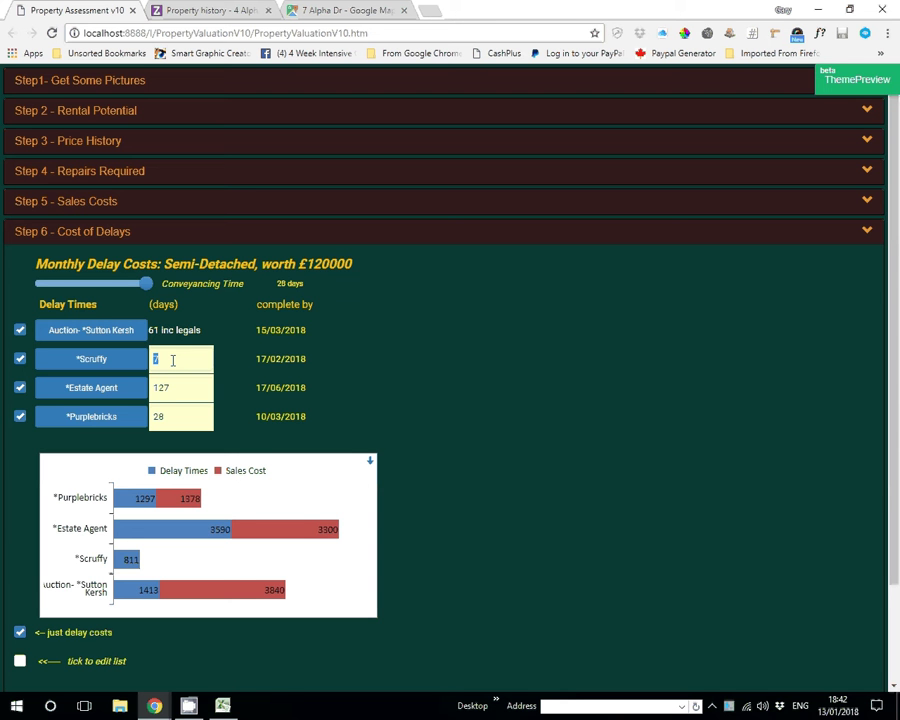
{"action": "left_click", "coordinate": [166, 362]}
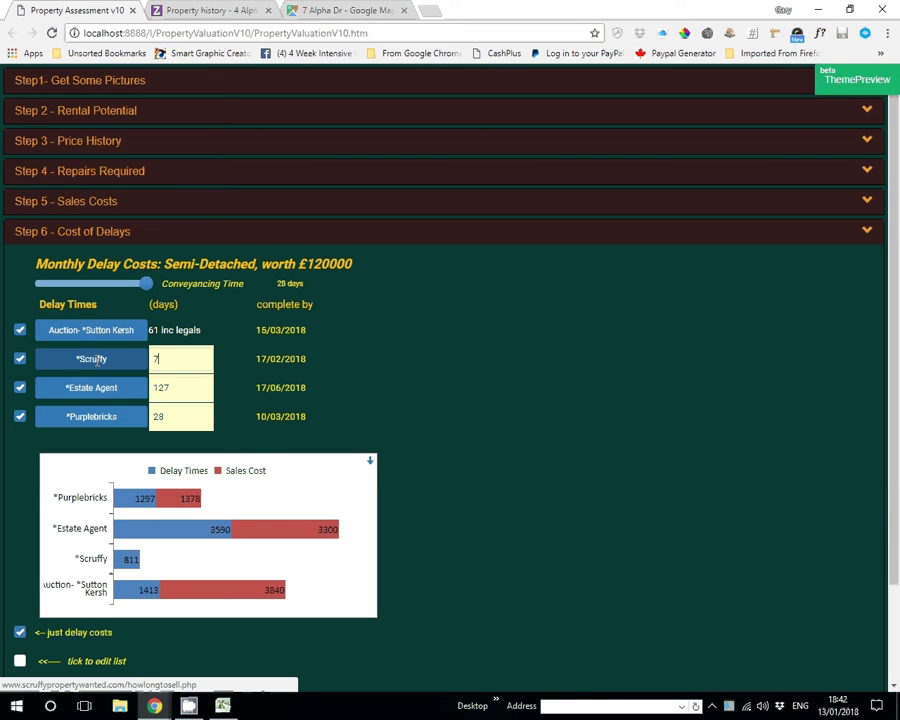
{"action": "left_click", "coordinate": [92, 364]}
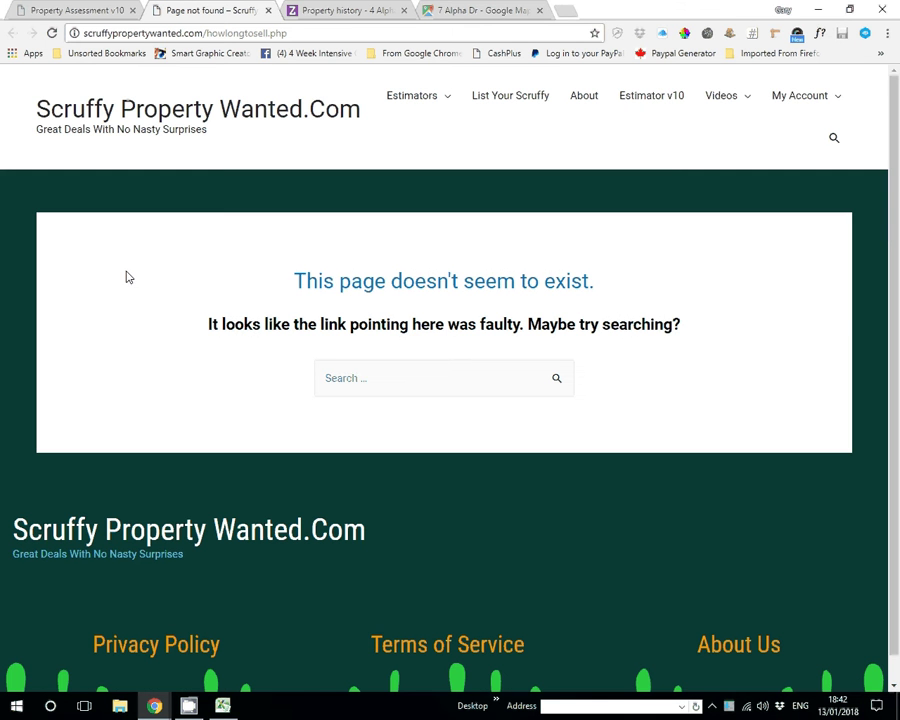
{"action": "left_click", "coordinate": [268, 11]}
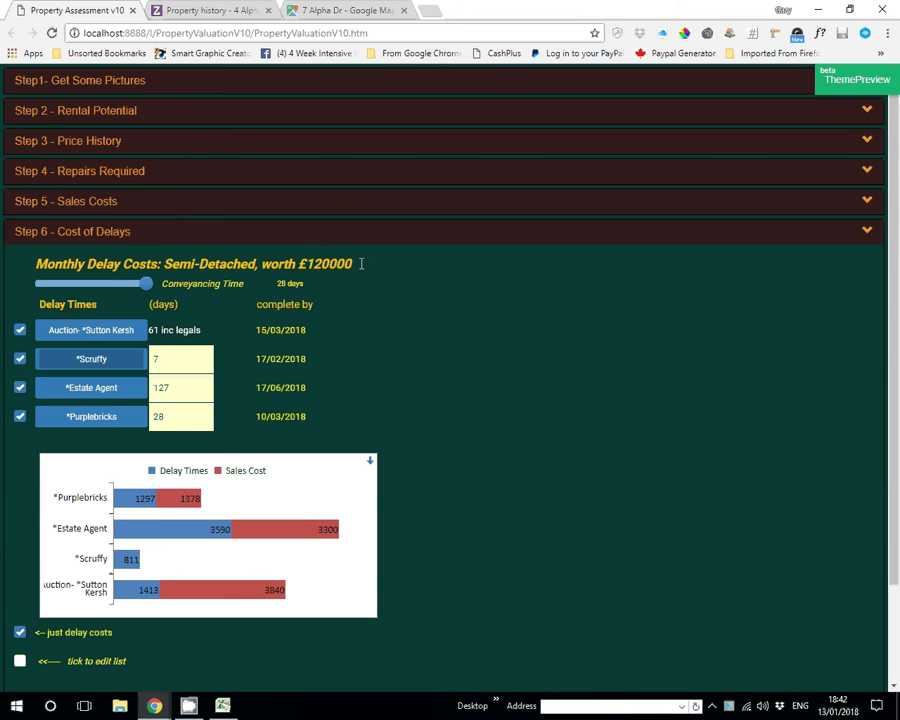
Step: Check the property's worth and its bedroom details under Step 1, and return to Step 6 - Cost of Delays
{"action": "left_click_drag", "start_coordinate": [355, 264], "coordinate": [299, 264]}
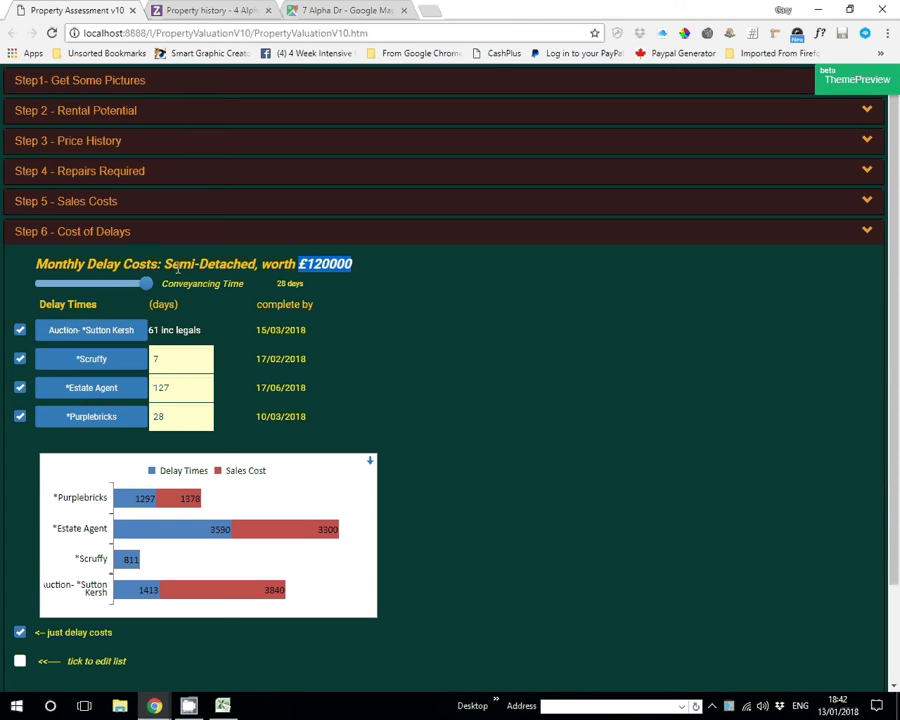
{"action": "left_click", "coordinate": [75, 90]}
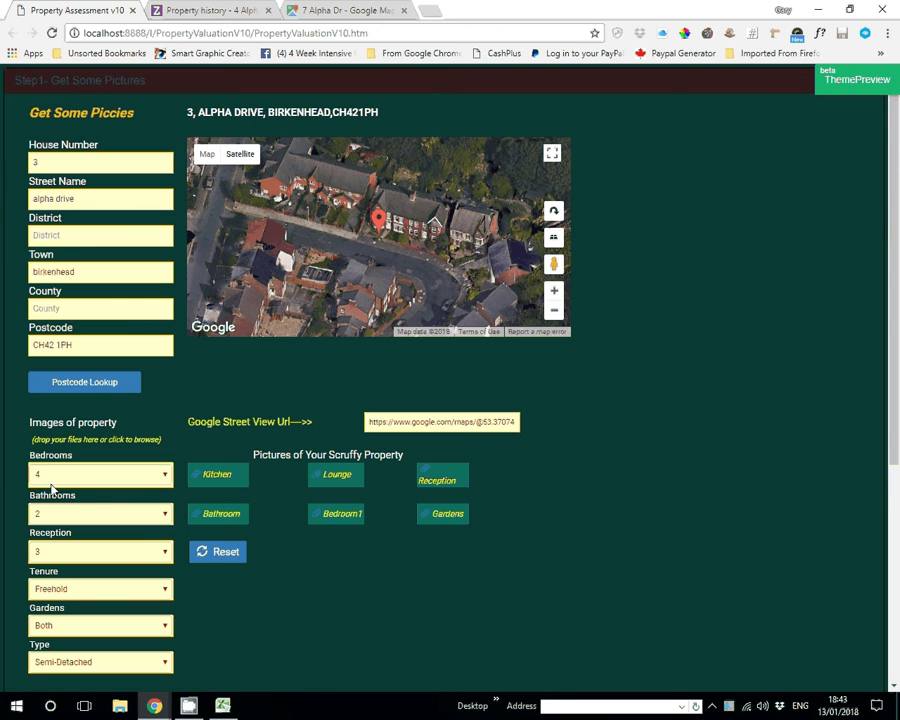
{"action": "left_click", "coordinate": [106, 84]}
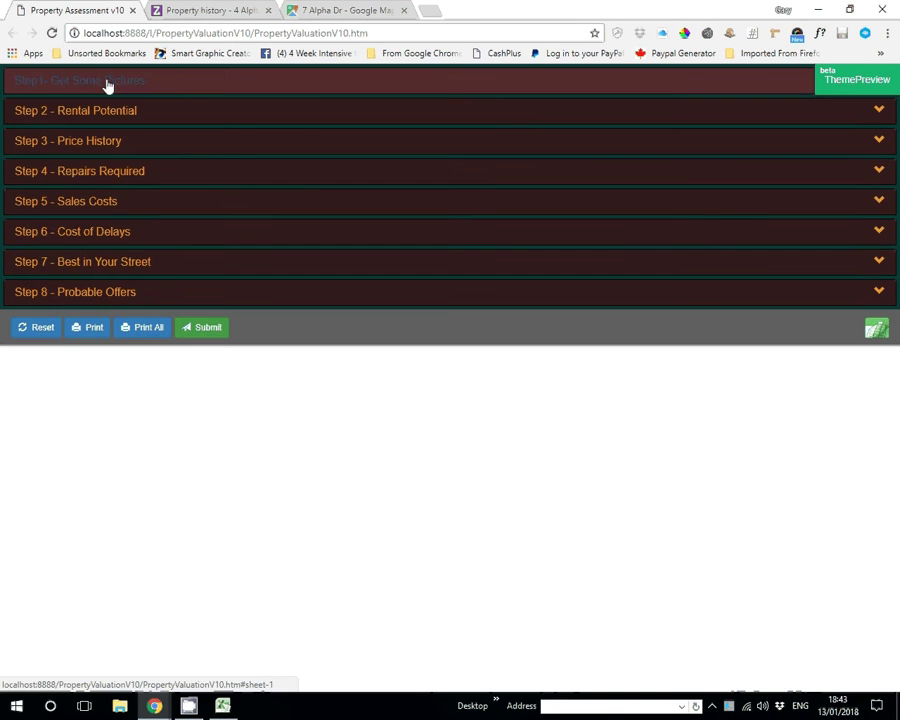
{"action": "left_click", "coordinate": [95, 232]}
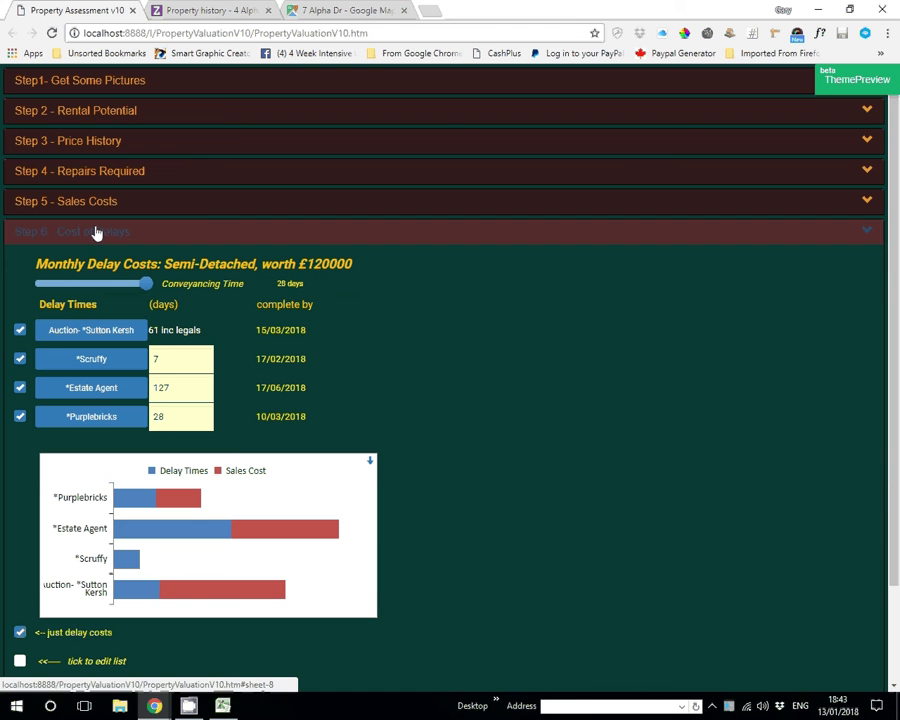
Step: Open the Estate Agent's linked time-to-sell analysis and look up the mean selling time for four-bedroom homes
{"action": "left_click", "coordinate": [85, 392]}
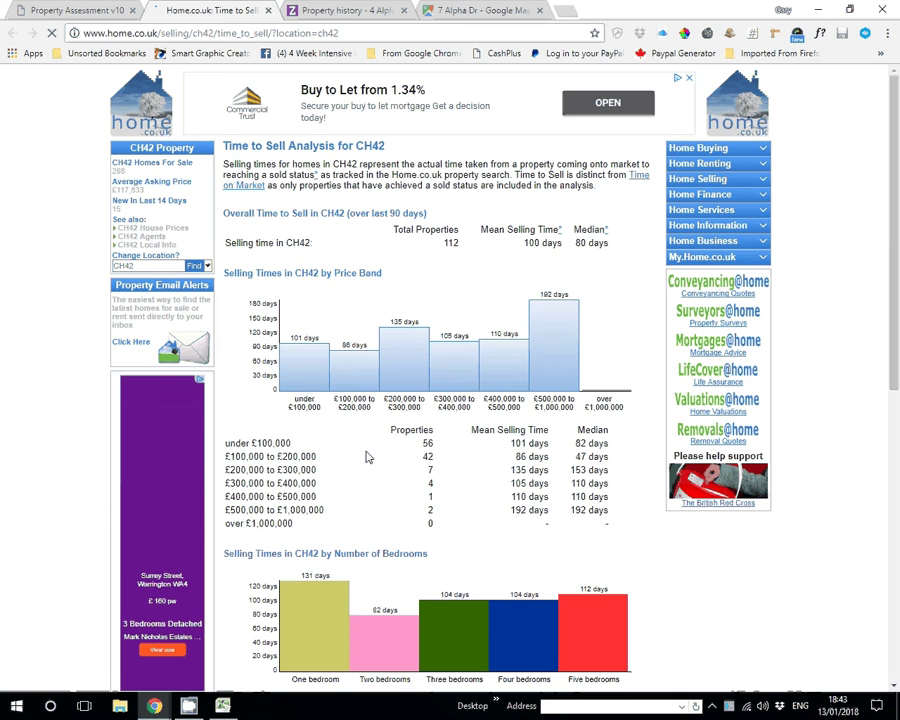
{"action": "scroll", "coordinate": [367, 452], "scroll_direction": "down", "scroll_amount": 4}
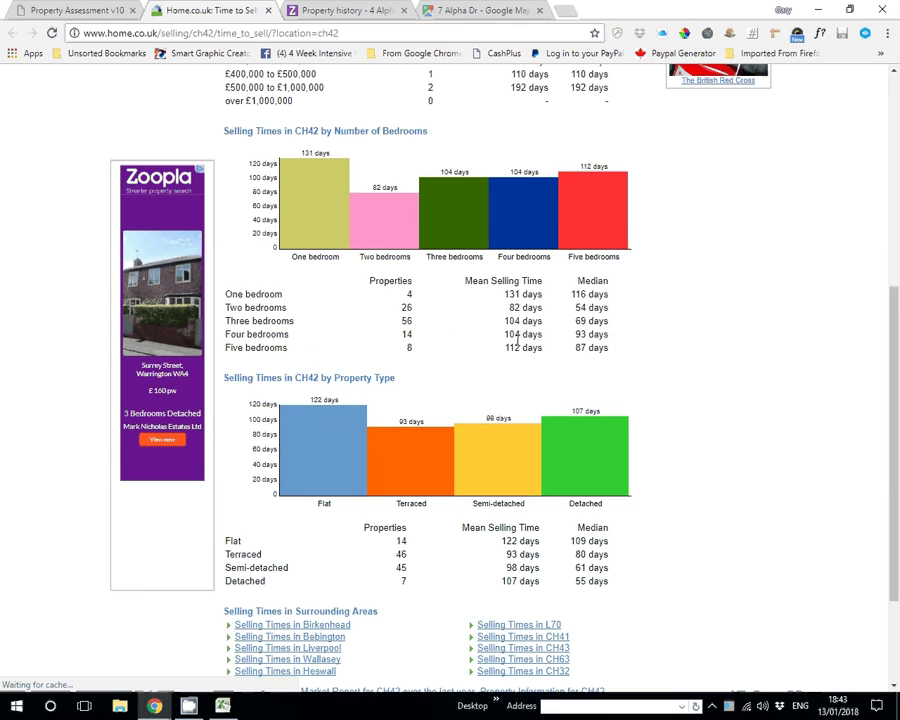
{"action": "left_click_drag", "start_coordinate": [542, 335], "coordinate": [505, 335]}
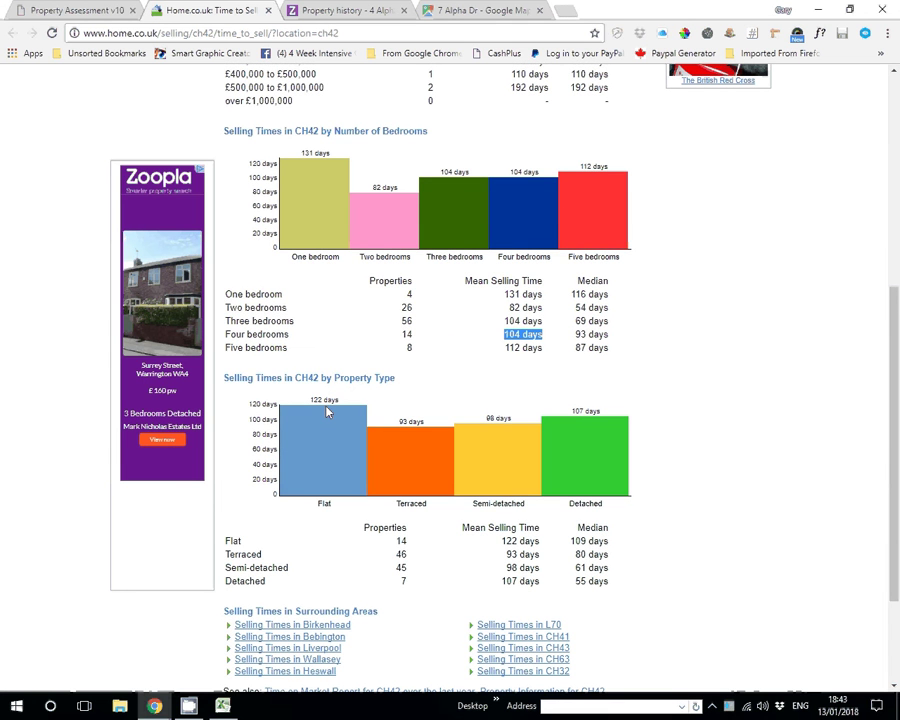
Step: Set the Estate Agent delay to 104 days in the property assessment and check its completion date
{"action": "left_click", "coordinate": [80, 10]}
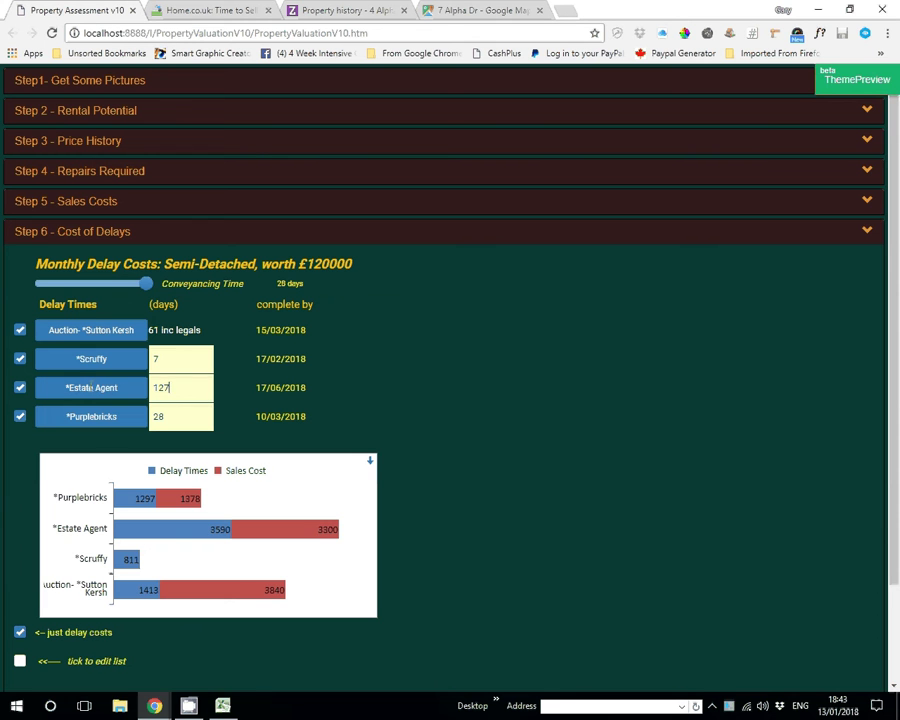
{"action": "double_click", "coordinate": [162, 387]}
{"action": "type", "text": "104"}
{"action": "left_click", "coordinate": [164, 416]}
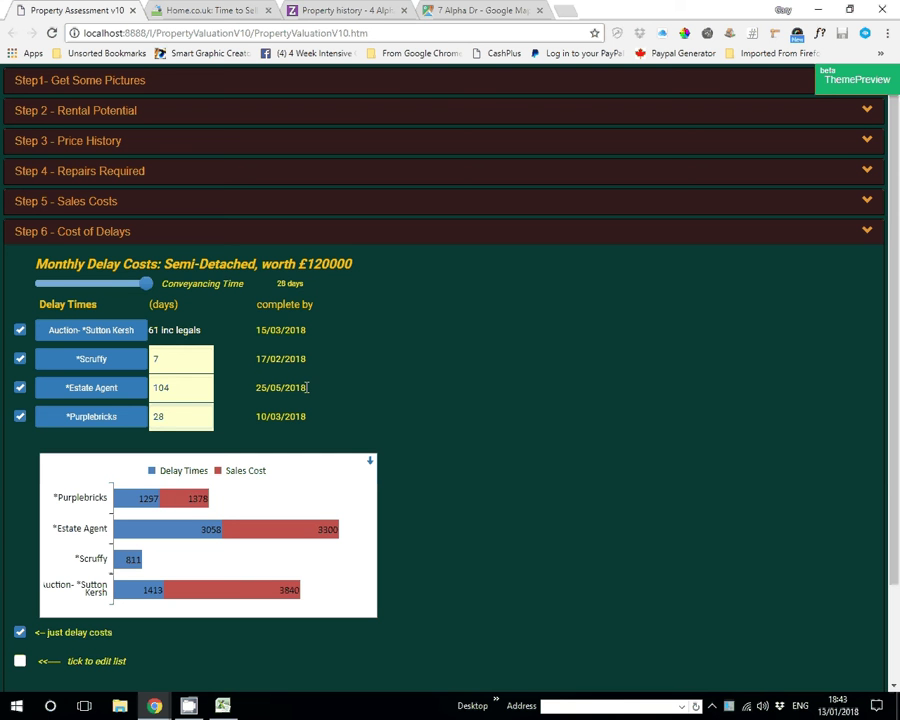
{"action": "left_click_drag", "start_coordinate": [307, 387], "coordinate": [256, 388]}
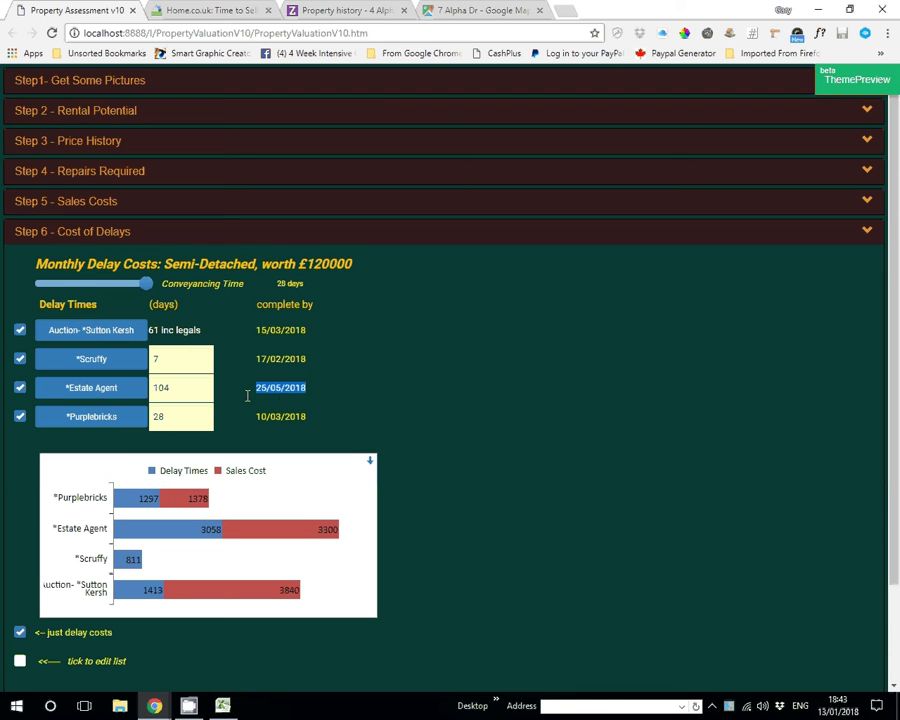
{"action": "left_click", "coordinate": [248, 394]}
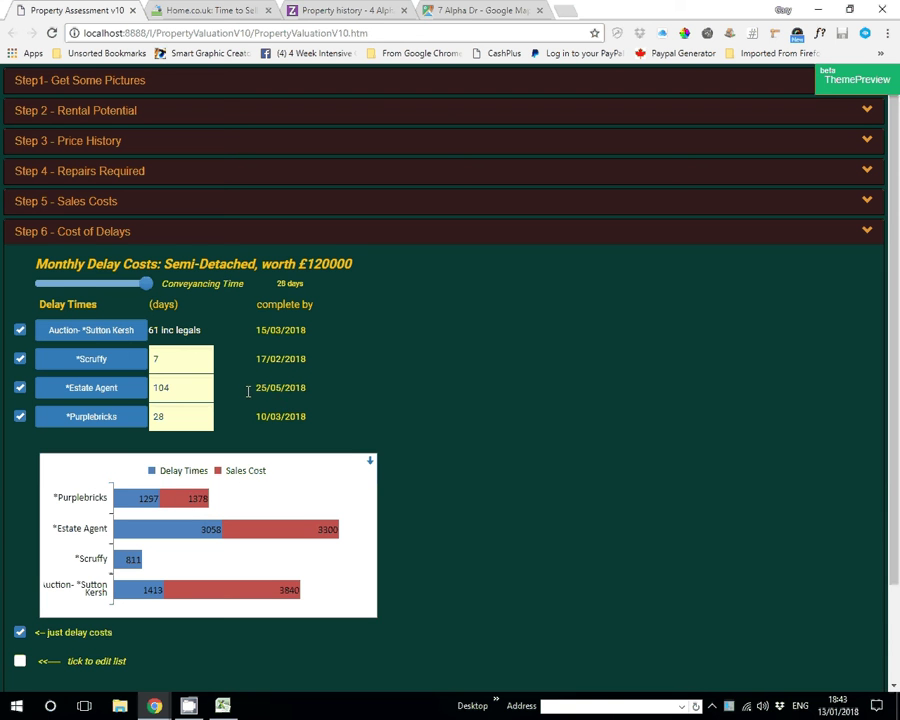
Step: Open the Purplebricks article on how long a house takes to sell and examine its regional selling times
{"action": "double_click", "coordinate": [166, 416]}
{"action": "left_click", "coordinate": [116, 416]}
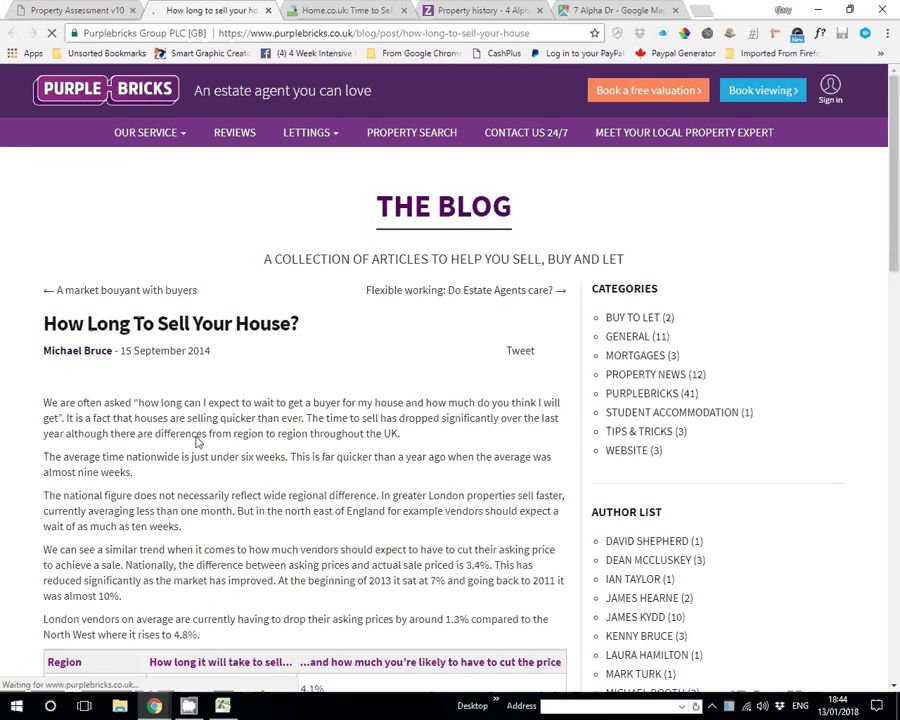
{"action": "scroll", "coordinate": [227, 484], "scroll_direction": "down", "scroll_amount": 8}
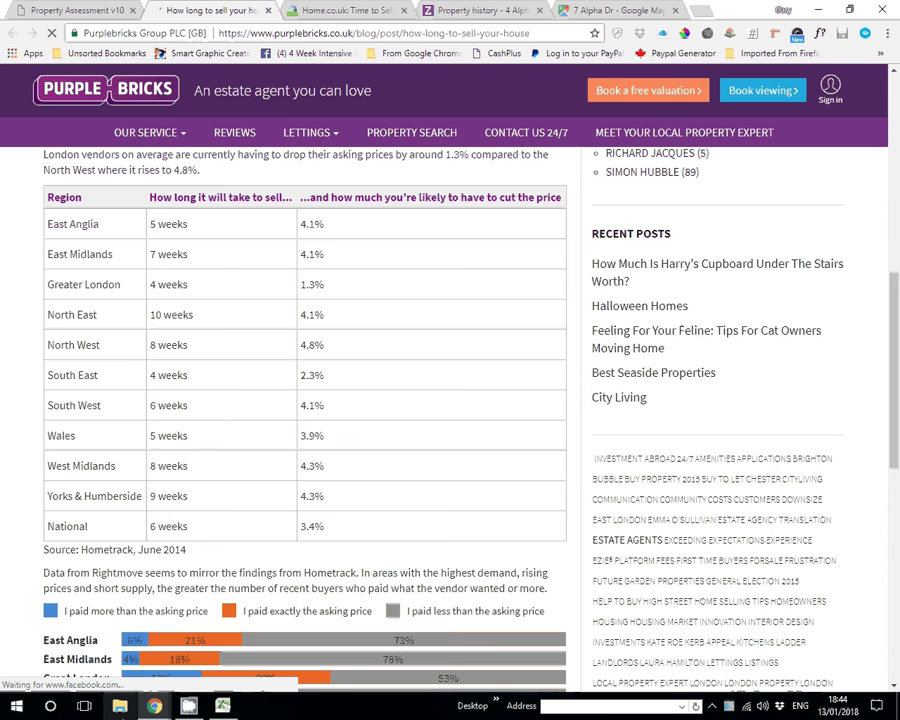
Step: Switch to Calculator and multiply 7 by 8 to convert the North West selling time from weeks to days
{"action": "left_click", "coordinate": [17, 711]}
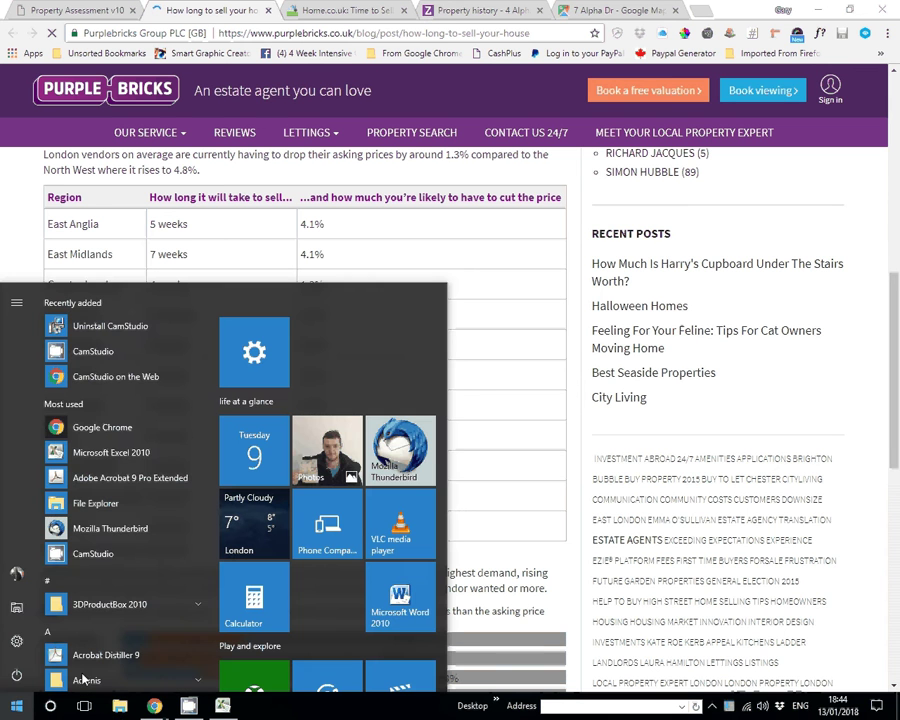
{"action": "left_click", "coordinate": [251, 600]}
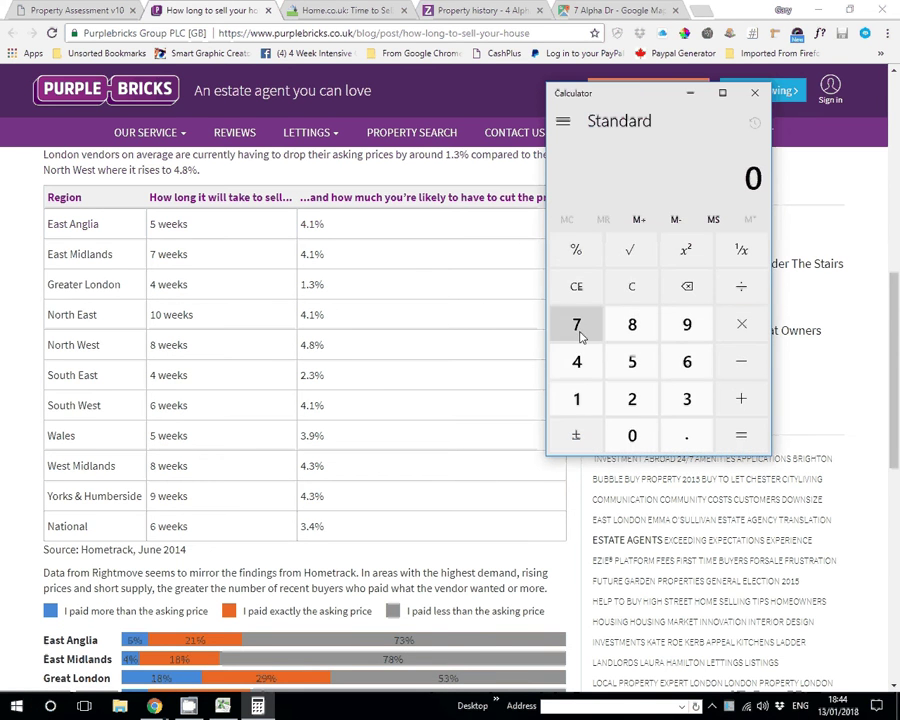
{"action": "left_click", "coordinate": [580, 336]}
{"action": "left_click", "coordinate": [745, 330]}
{"action": "left_click", "coordinate": [634, 328]}
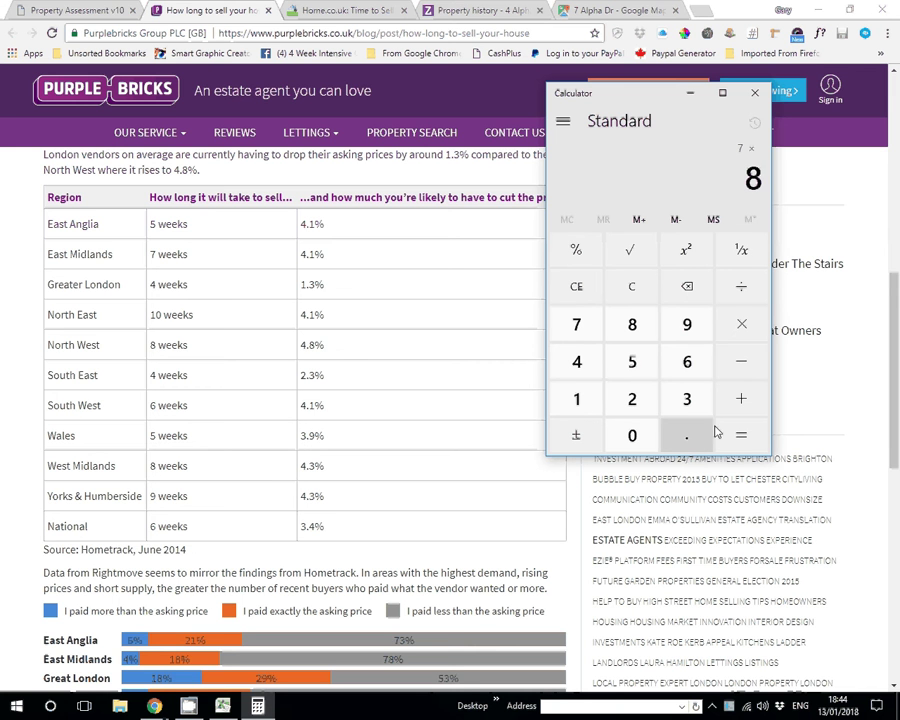
{"action": "left_click", "coordinate": [739, 434]}
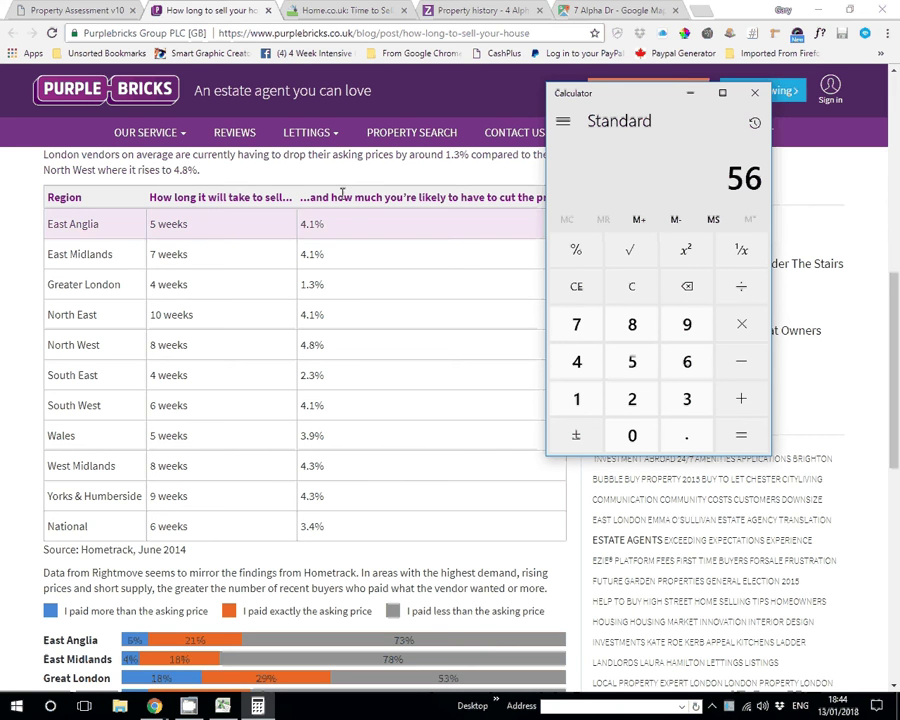
Step: Set the Purplebricks delay to 104 days in the property assessment and limit the chart to just delay costs
{"action": "left_click", "coordinate": [97, 12]}
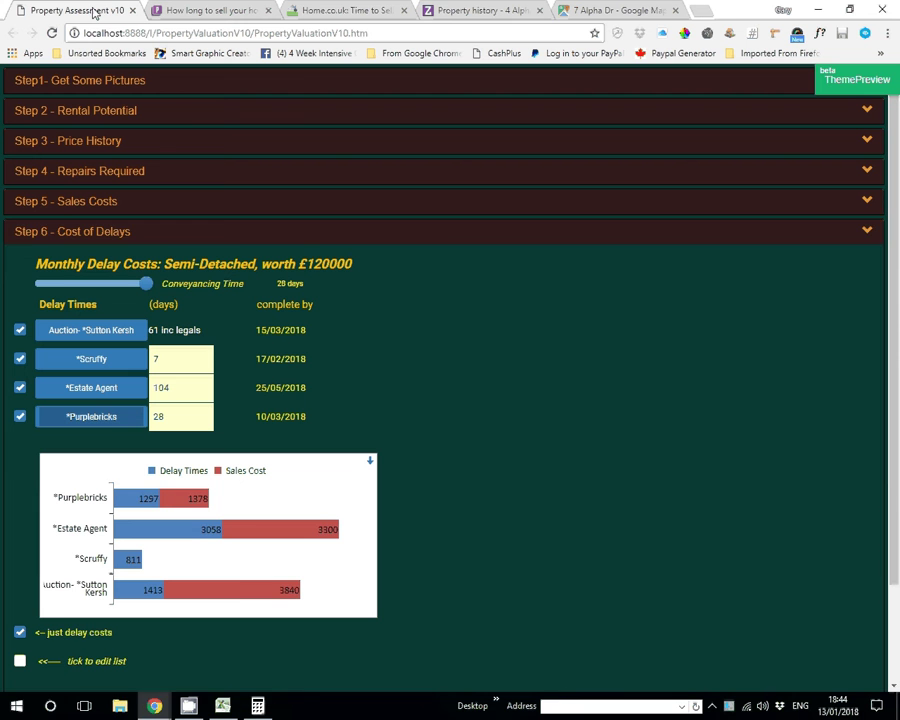
{"action": "double_click", "coordinate": [168, 416]}
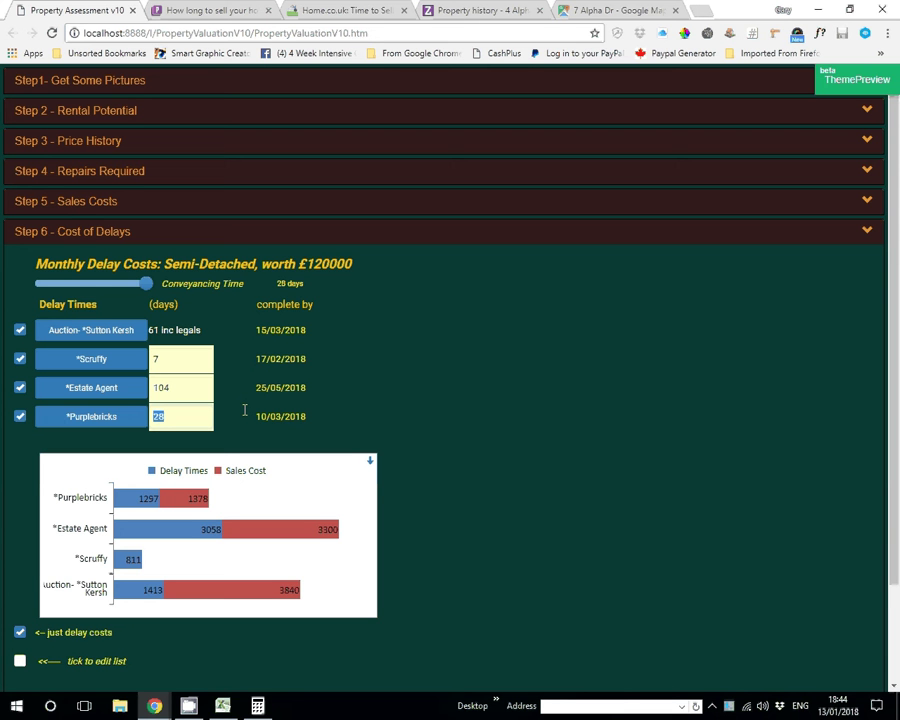
{"action": "type", "text": "104"}
{"action": "left_click", "coordinate": [174, 397]}
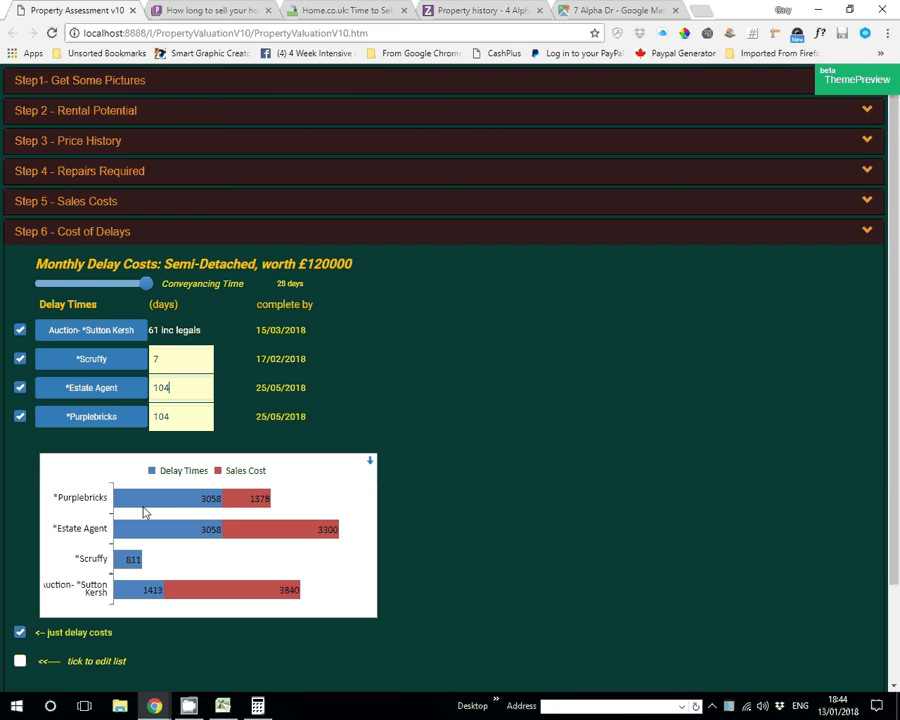
{"action": "scroll", "coordinate": [71, 581], "scroll_direction": "down", "scroll_amount": 2}
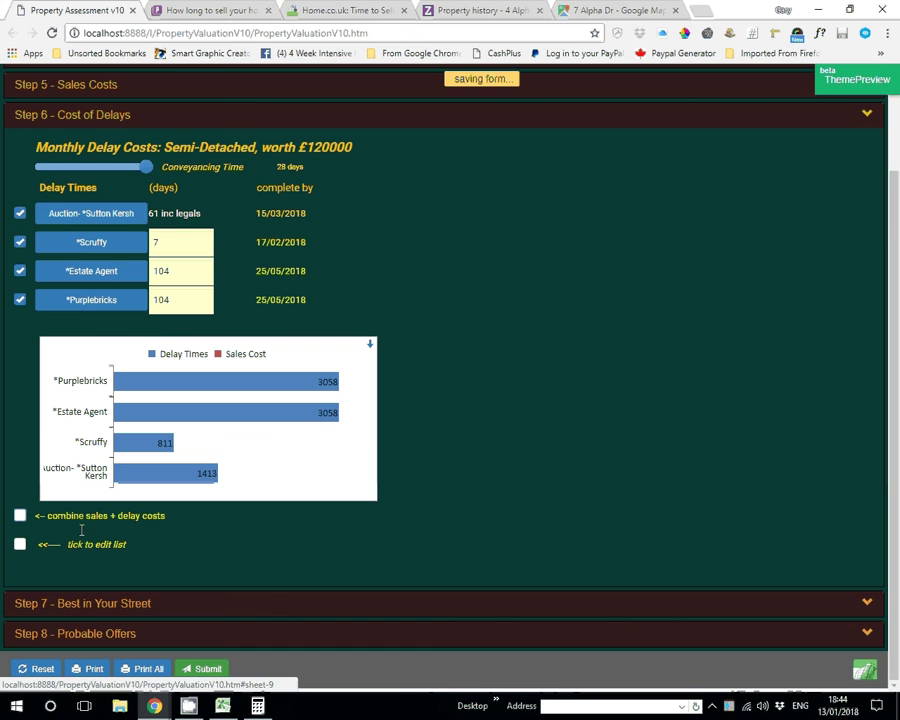
Step: Show the editable What You Pay list below the delay chart and review its monthly outgoings
{"action": "mouse_move", "coordinate": [178, 402]}
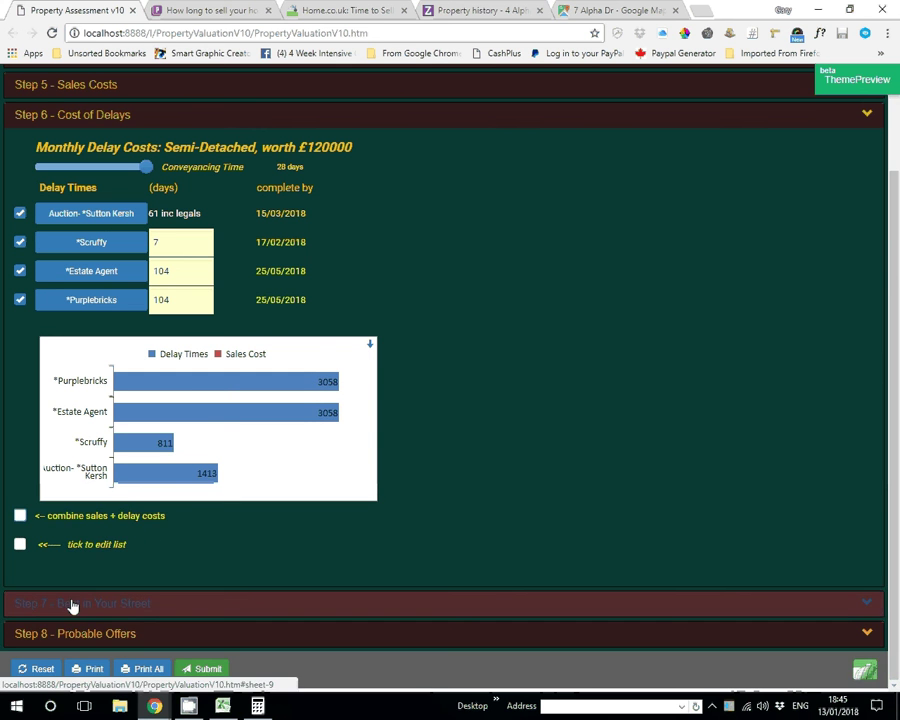
{"action": "left_click", "coordinate": [21, 545]}
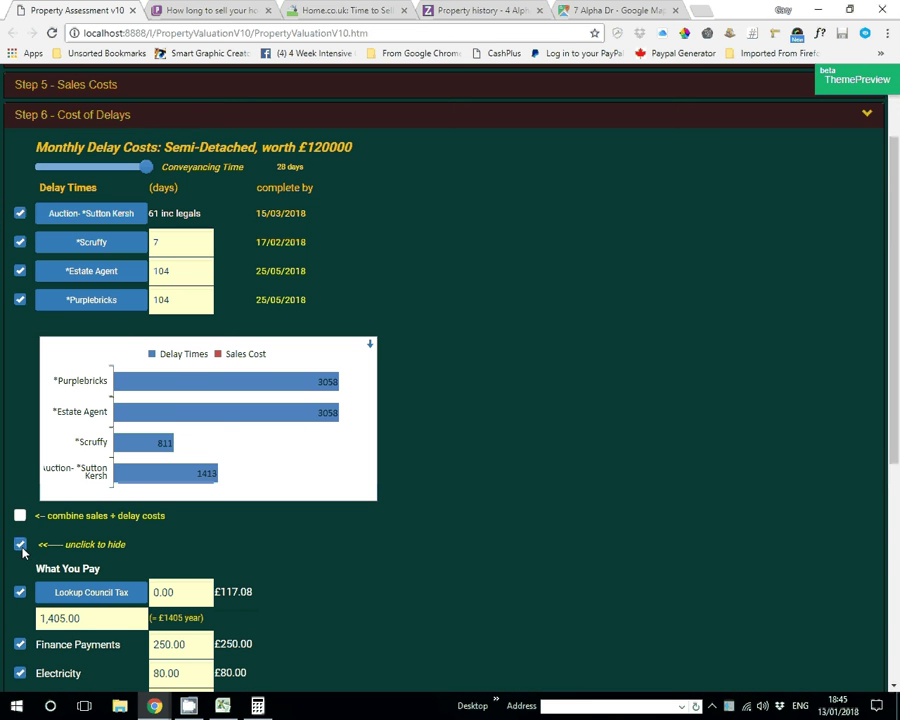
{"action": "scroll", "coordinate": [73, 472], "scroll_direction": "down", "scroll_amount": 3}
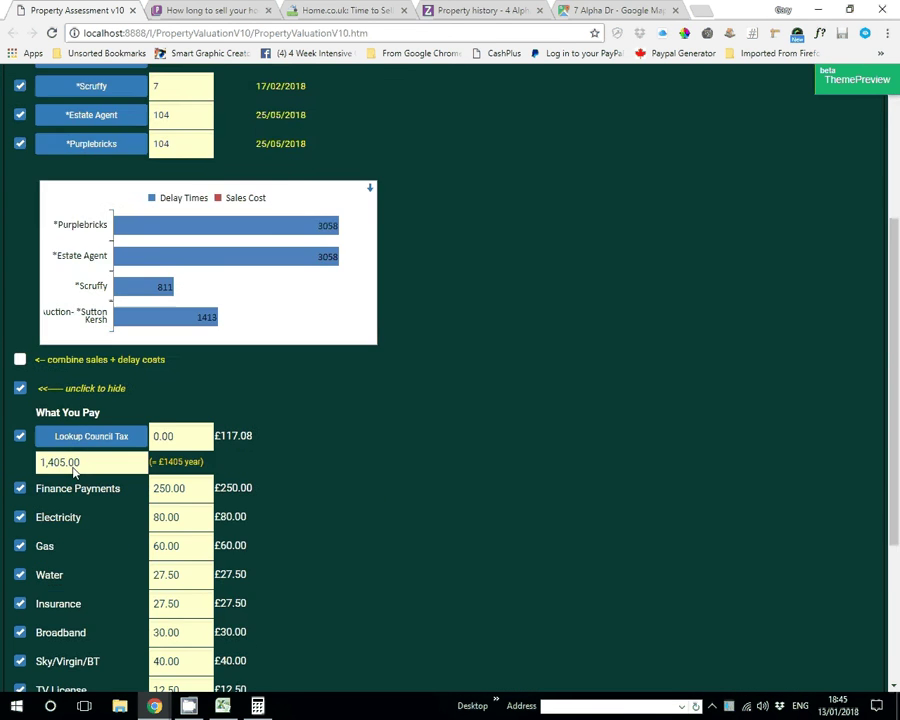
{"action": "scroll", "coordinate": [73, 472], "scroll_direction": "down", "scroll_amount": 5}
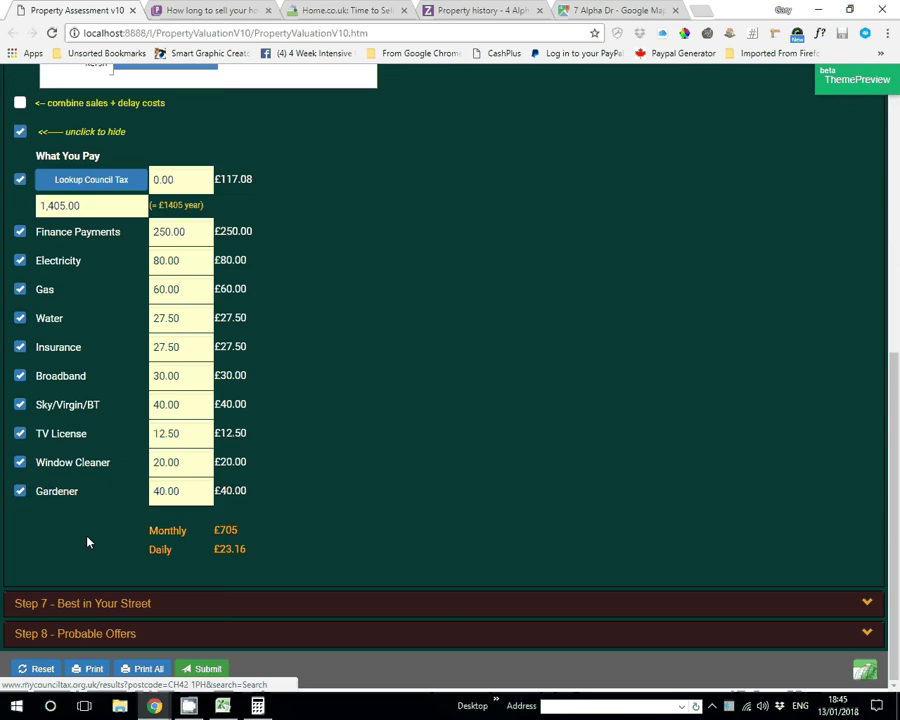
Step: Look up council tax for the property's postcode and highlight the annual charge for the band A house at number 1
{"action": "left_click", "coordinate": [91, 180]}
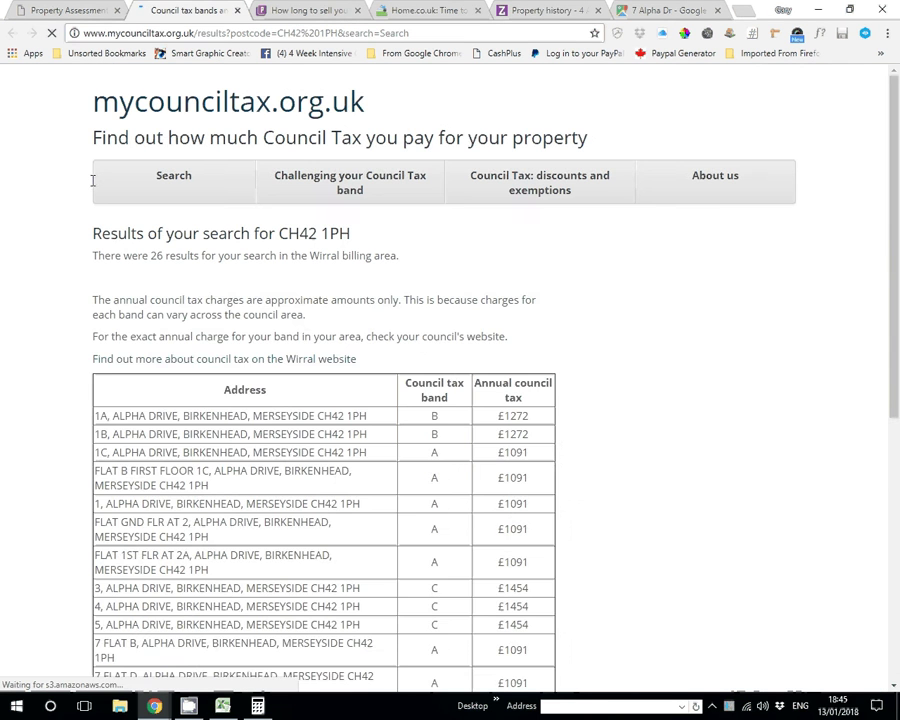
{"action": "scroll", "coordinate": [382, 335], "scroll_direction": "down", "scroll_amount": 2}
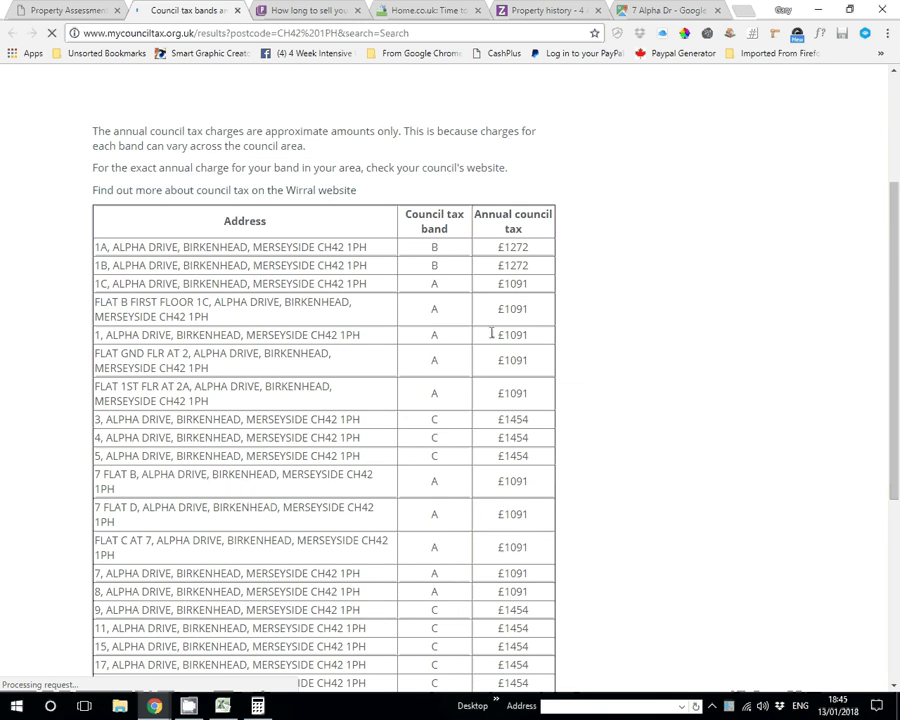
{"action": "double_click", "coordinate": [521, 338]}
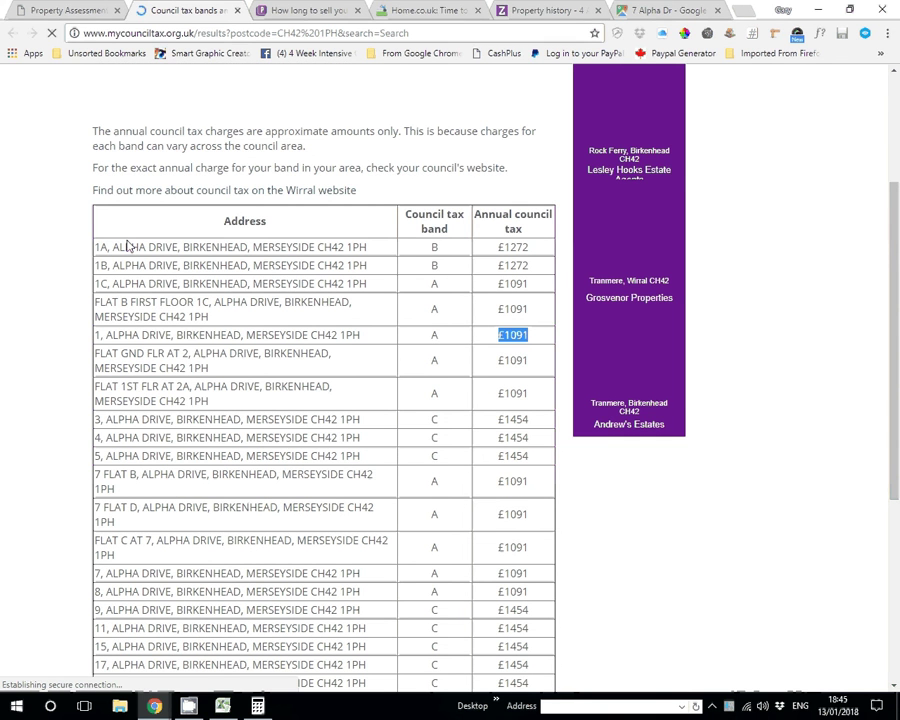
Step: Return to the property assessment, set the yearly council tax to 1,091.00 and check its monthly equivalent
{"action": "left_click", "coordinate": [73, 20]}
{"action": "left_click", "coordinate": [80, 206]}
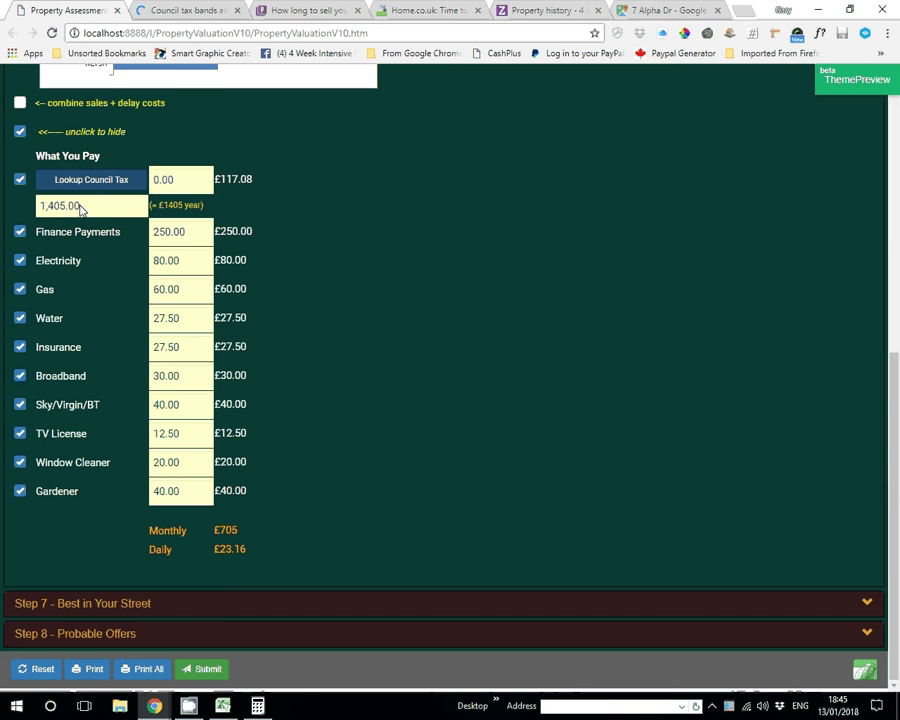
{"action": "key", "text": "ctrl+a"}
{"action": "type", "text": "1,09"}
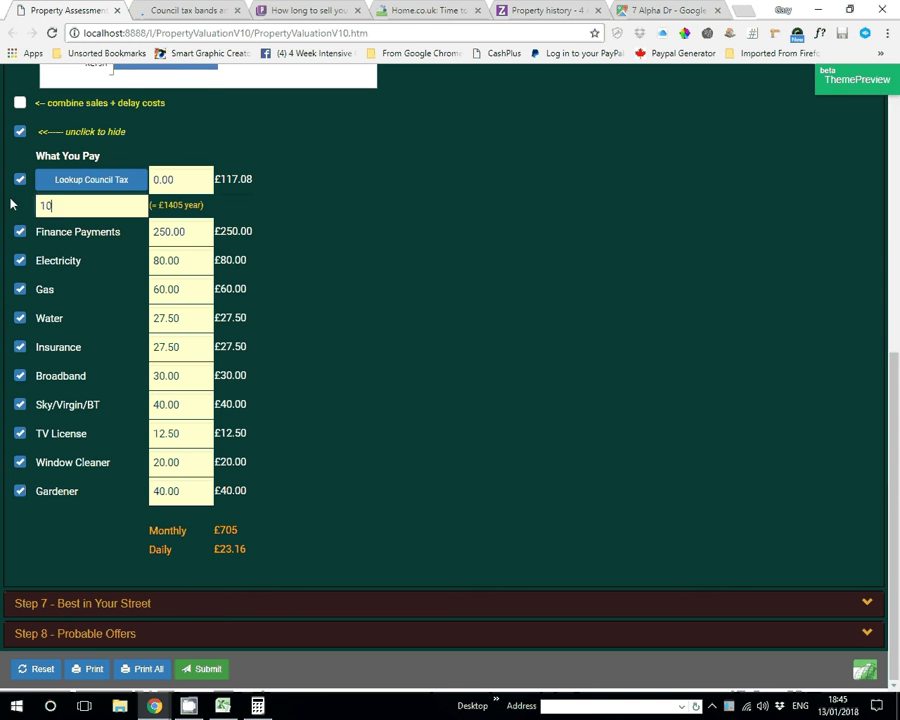
{"action": "type", "text": "1"}
{"action": "left_click", "coordinate": [96, 228]}
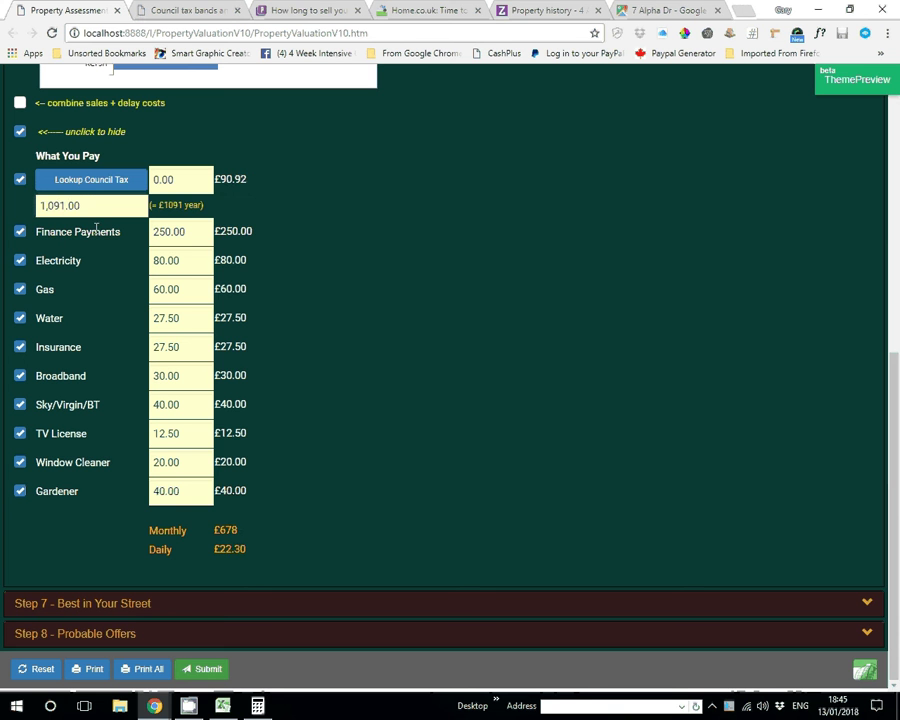
{"action": "double_click", "coordinate": [240, 179]}
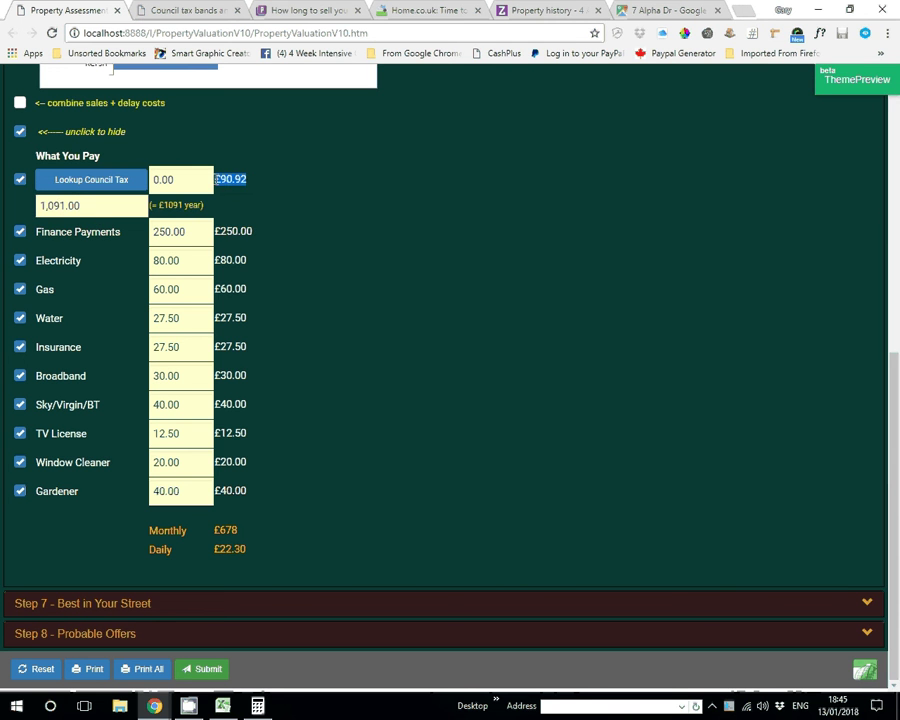
{"action": "left_click", "coordinate": [240, 201]}
Step: Set the monthly Finance Payments to 198.00 in the What You Pay list
{"action": "double_click", "coordinate": [194, 232]}
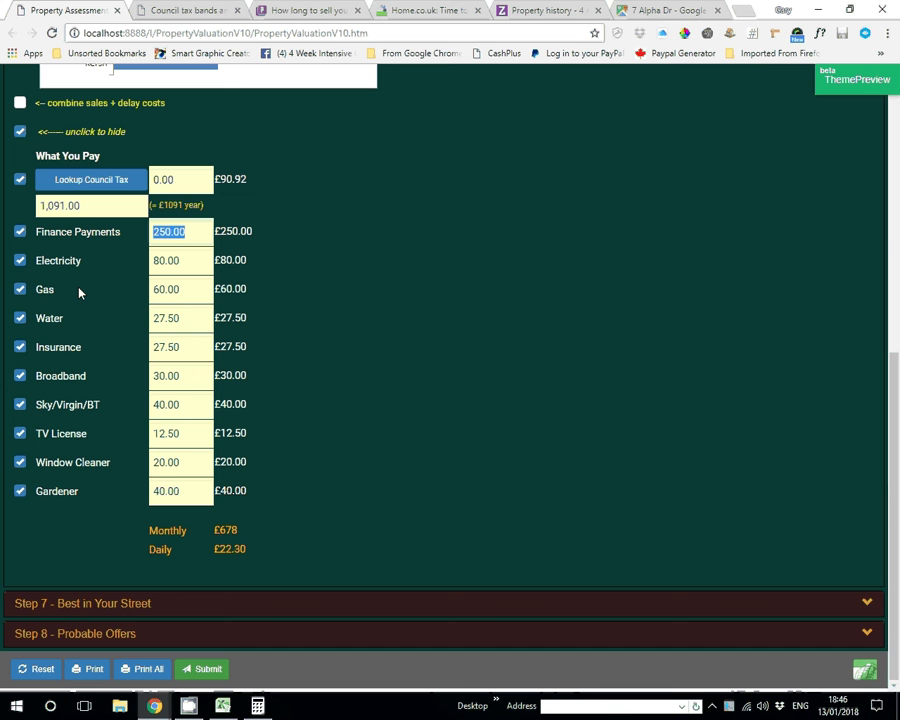
{"action": "type", "text": "198.00"}
{"action": "left_click", "coordinate": [84, 262]}
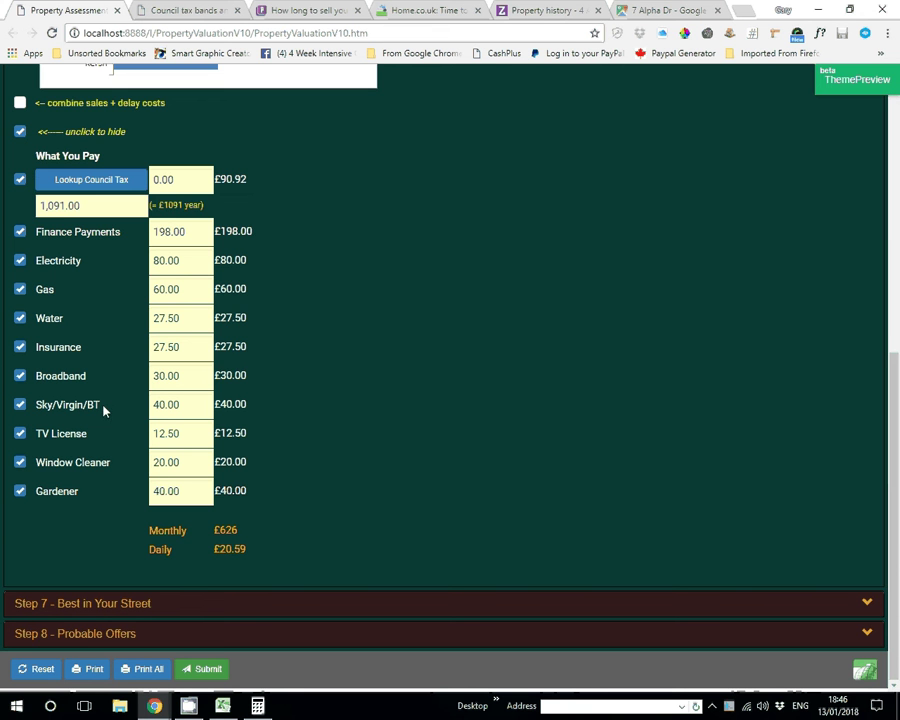
Step: Set the yearly council tax to 2182 in the What You Pay list
{"action": "scroll", "coordinate": [108, 456], "scroll_direction": "up", "scroll_amount": 1}
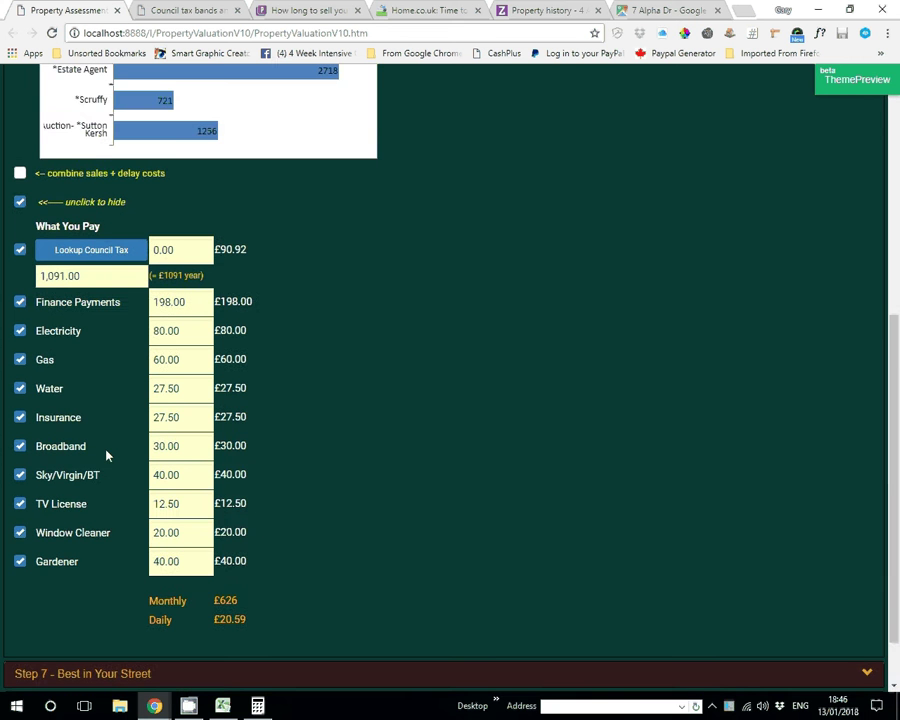
{"action": "scroll", "coordinate": [108, 456], "scroll_direction": "down", "scroll_amount": 1}
{"action": "scroll", "coordinate": [108, 456], "scroll_direction": "up", "scroll_amount": 2}
{"action": "scroll", "coordinate": [107, 456], "scroll_direction": "up", "scroll_amount": 1}
{"action": "left_click_drag", "start_coordinate": [132, 275], "coordinate": [22, 272]}
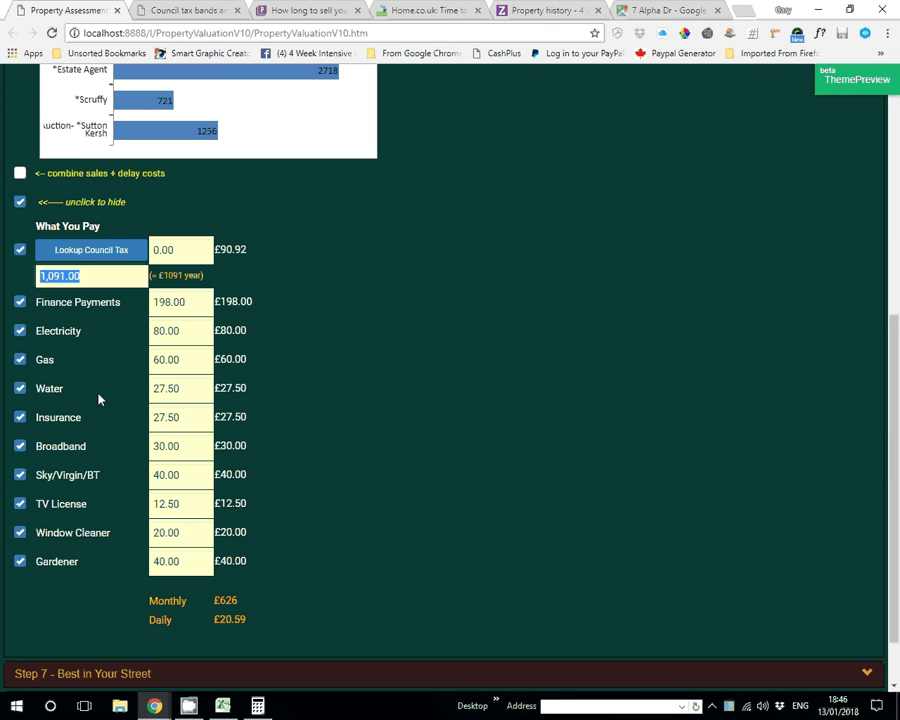
{"action": "type", "text": "2182"}
{"action": "key", "text": "Tab"}
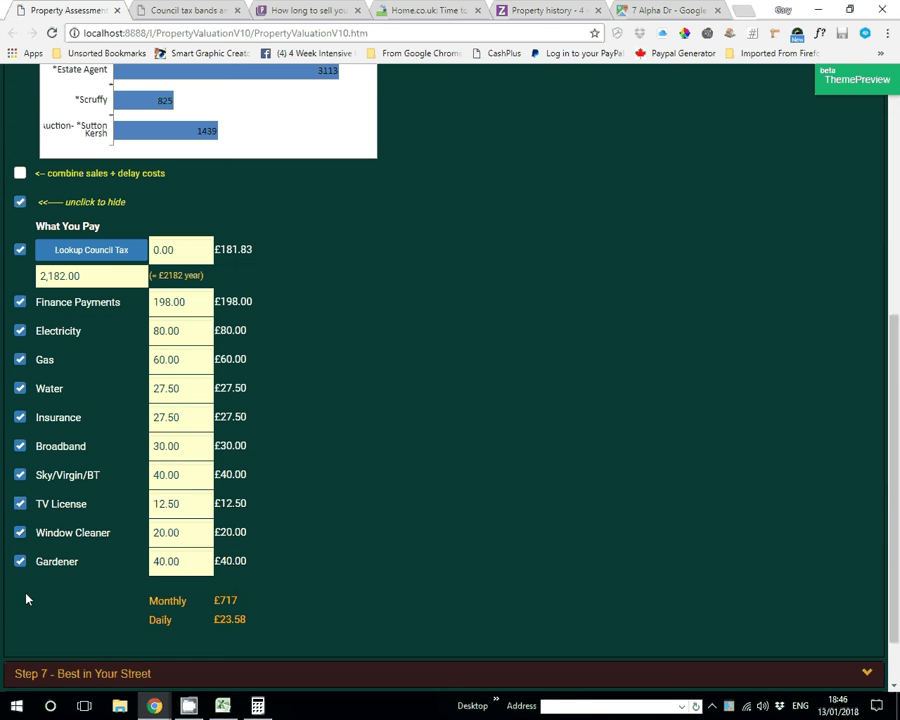
Step: Exclude Sky/Virgin/BT, TV License and Broadband from the outgoings, and switch Gas off and back on
{"action": "left_click", "coordinate": [22, 477]}
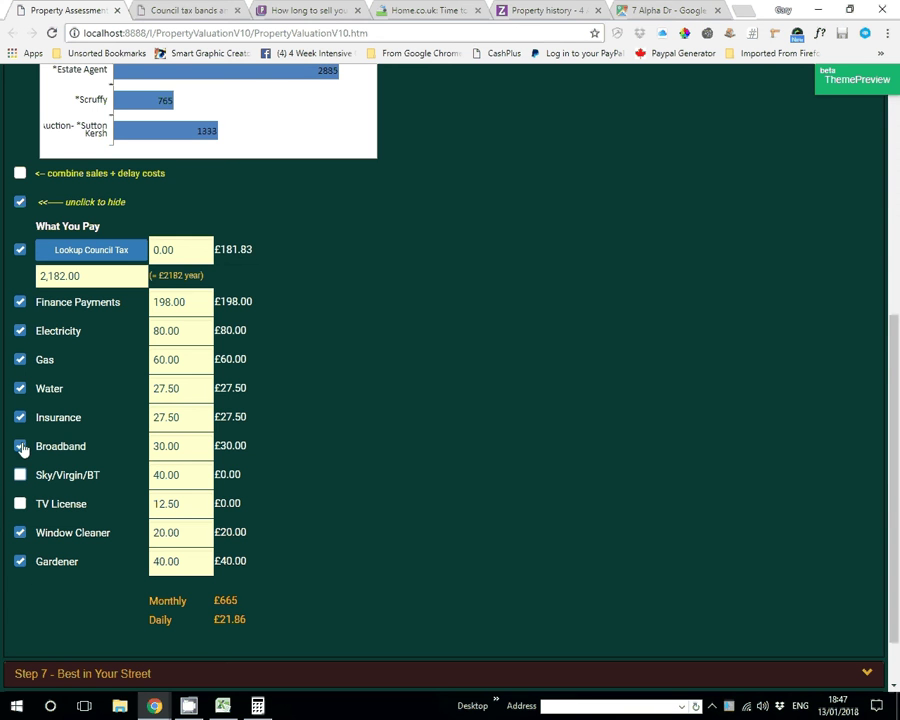
{"action": "left_click", "coordinate": [22, 449]}
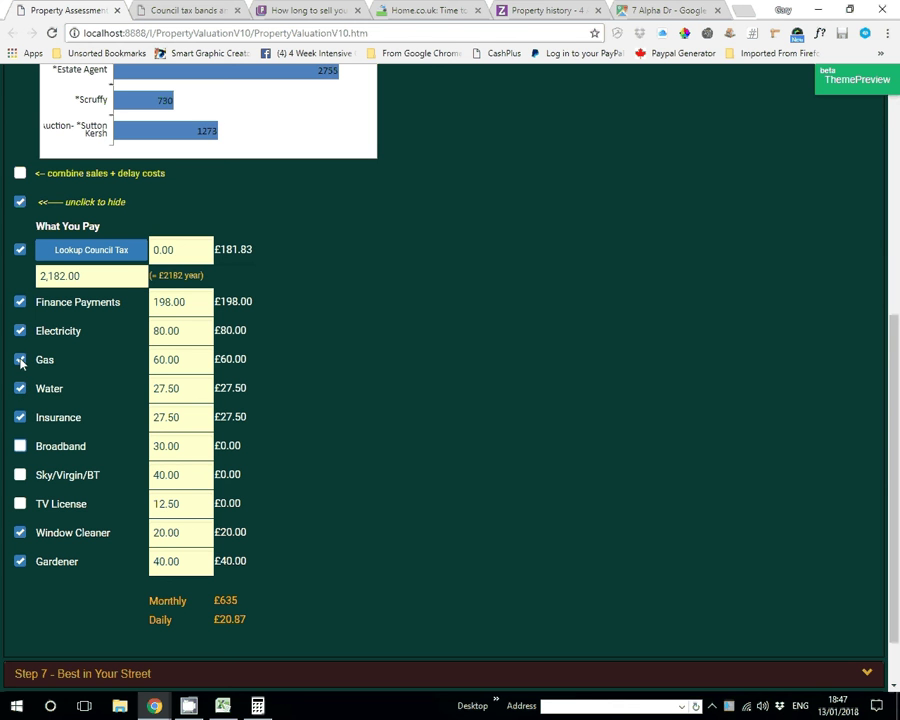
{"action": "left_click", "coordinate": [20, 360]}
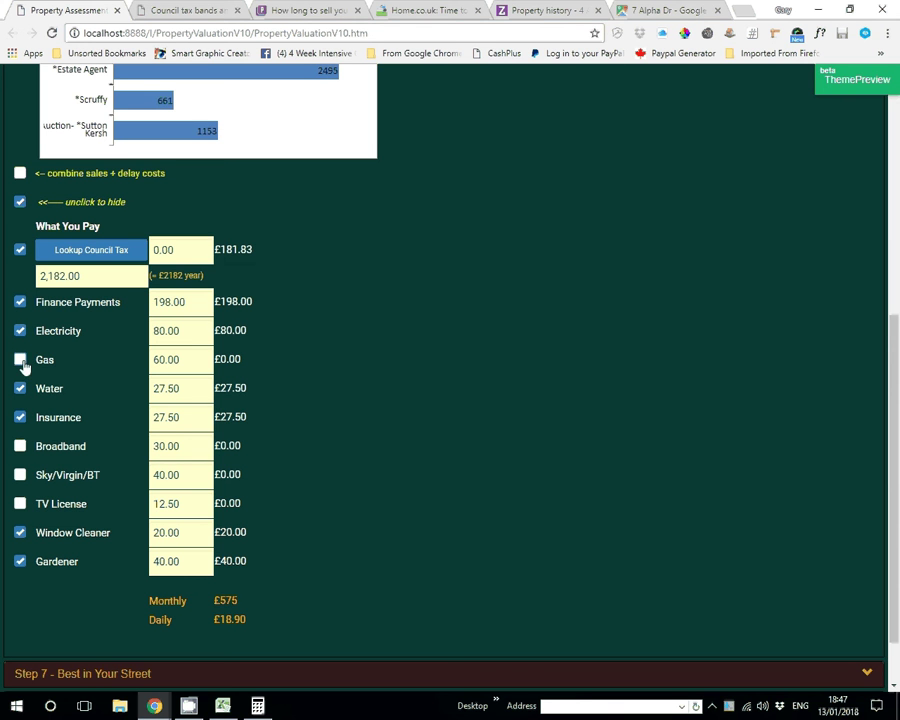
{"action": "key", "text": "space"}
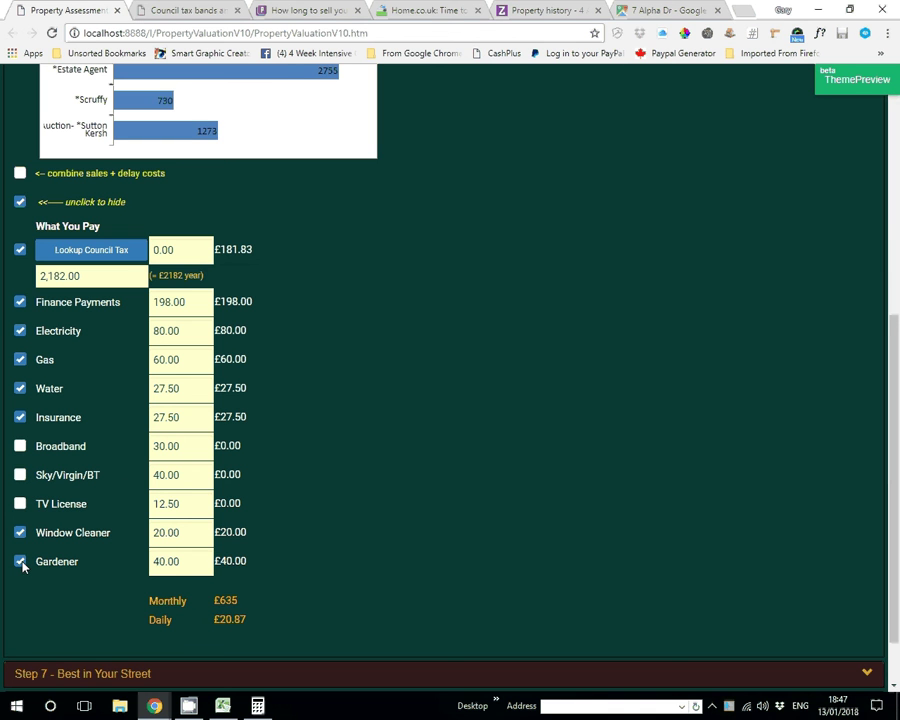
Step: Compare the outgoings list with the delay chart and highlight the monthly and daily cost totals
{"action": "scroll", "coordinate": [22, 566], "scroll_direction": "up", "scroll_amount": 1}
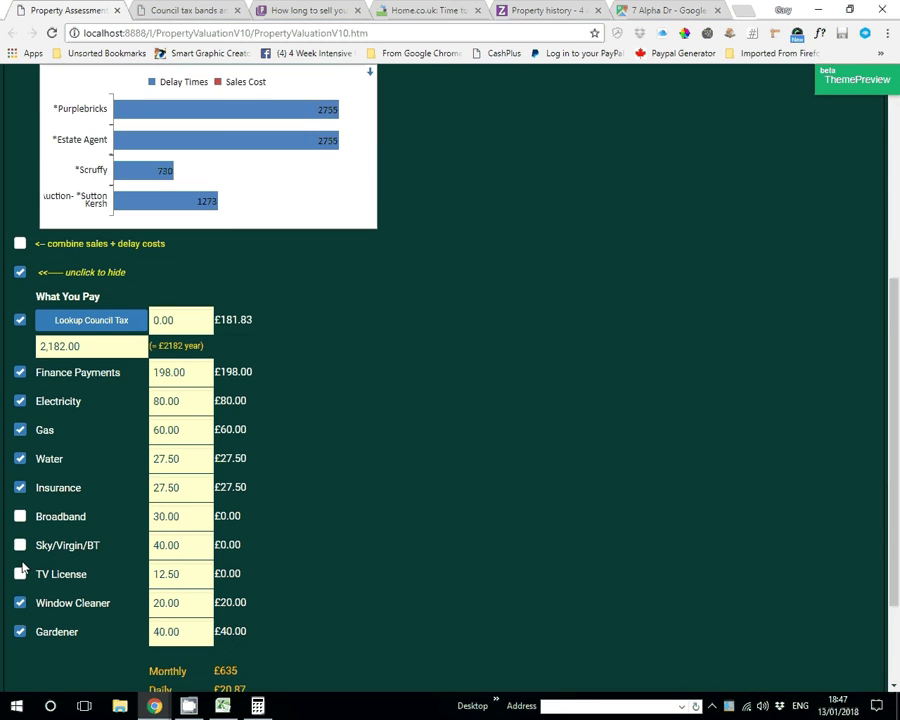
{"action": "scroll", "coordinate": [20, 570], "scroll_direction": "down", "scroll_amount": 1}
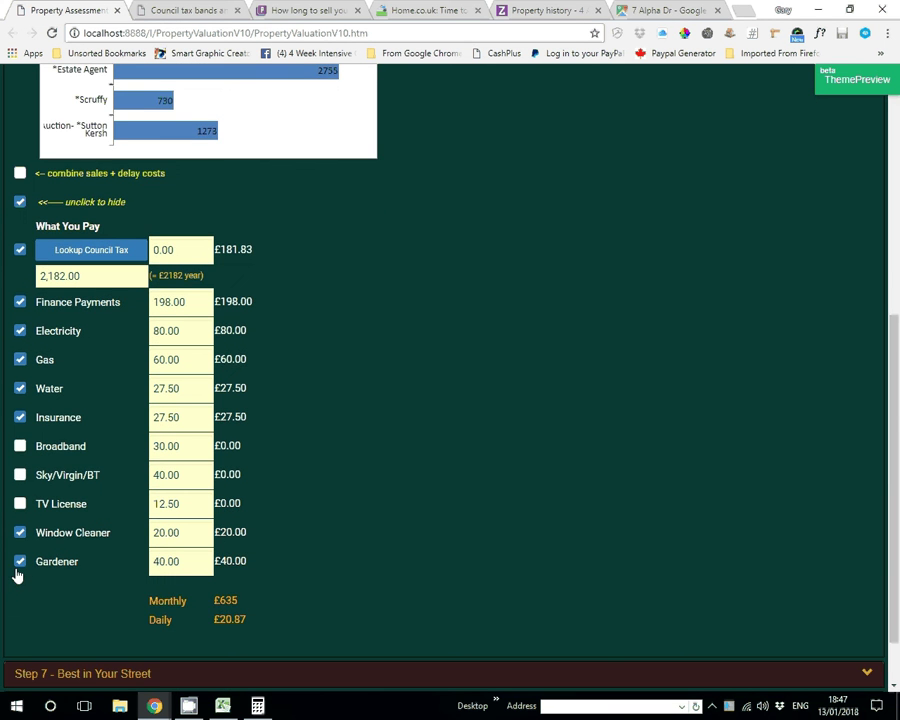
{"action": "scroll", "coordinate": [18, 574], "scroll_direction": "up", "scroll_amount": 1}
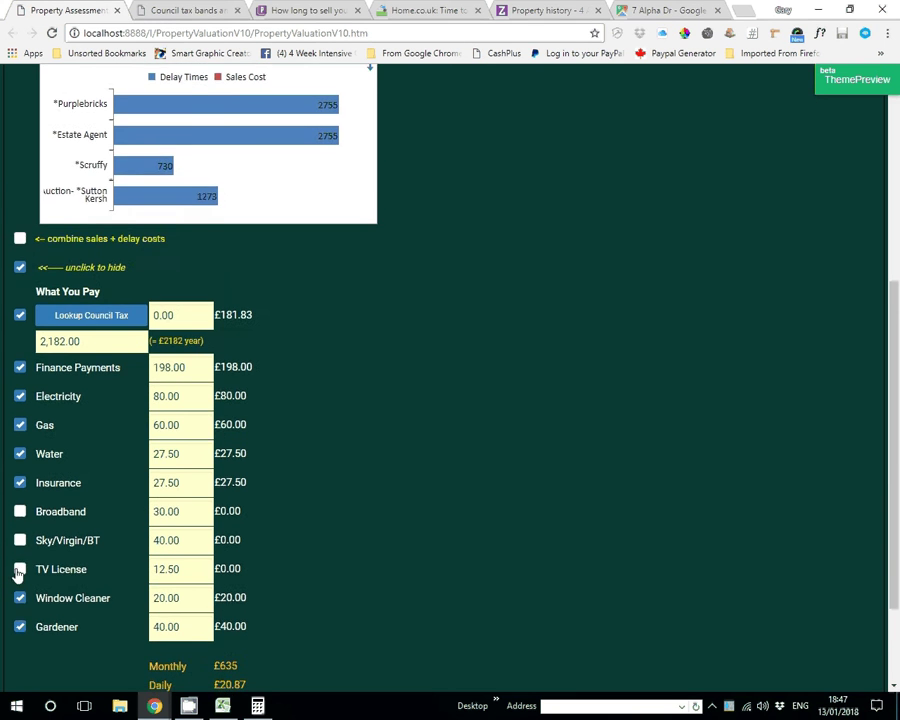
{"action": "scroll", "coordinate": [18, 574], "scroll_direction": "down", "scroll_amount": 1}
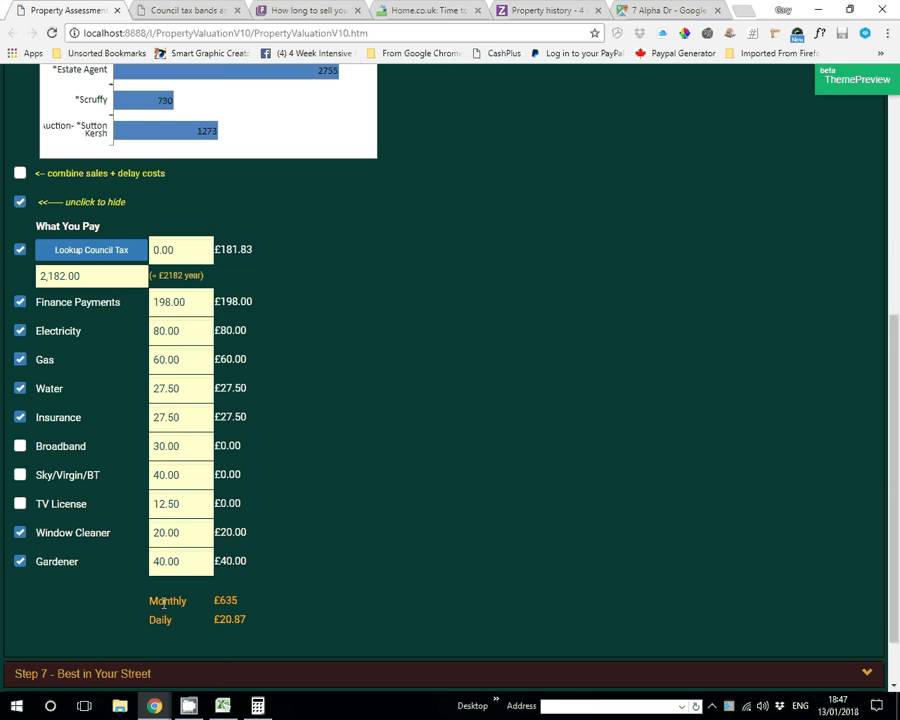
{"action": "scroll", "coordinate": [208, 606], "scroll_direction": "up", "scroll_amount": 1}
{"action": "scroll", "coordinate": [349, 584], "scroll_direction": "down", "scroll_amount": 1}
{"action": "double_click", "coordinate": [245, 600]}
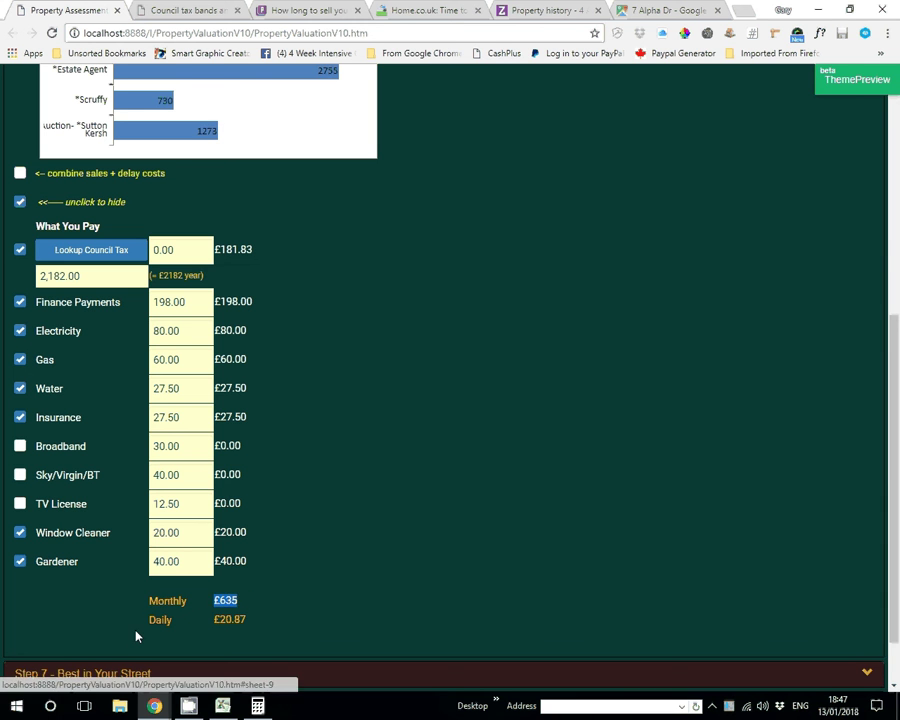
{"action": "left_click", "coordinate": [138, 638]}
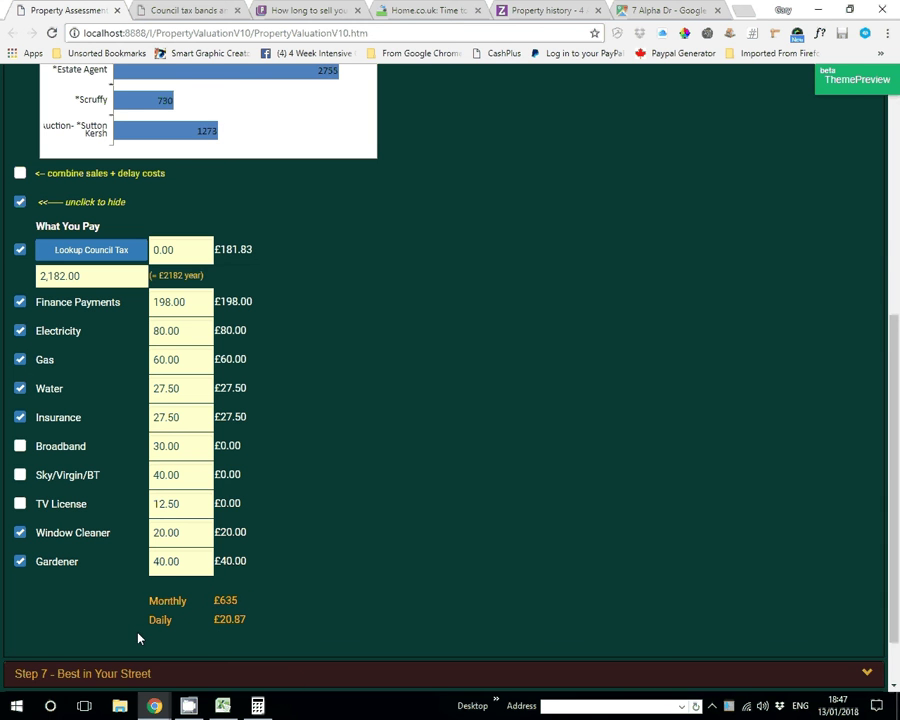
{"action": "double_click", "coordinate": [232, 620]}
{"action": "key", "text": "ctrl"}
Step: Combine sales and delay costs in the chart and hide the What You Pay list
{"action": "scroll", "coordinate": [250, 500], "scroll_direction": "up", "scroll_amount": 5}
{"action": "scroll", "coordinate": [90, 515], "scroll_direction": "down", "scroll_amount": 3}
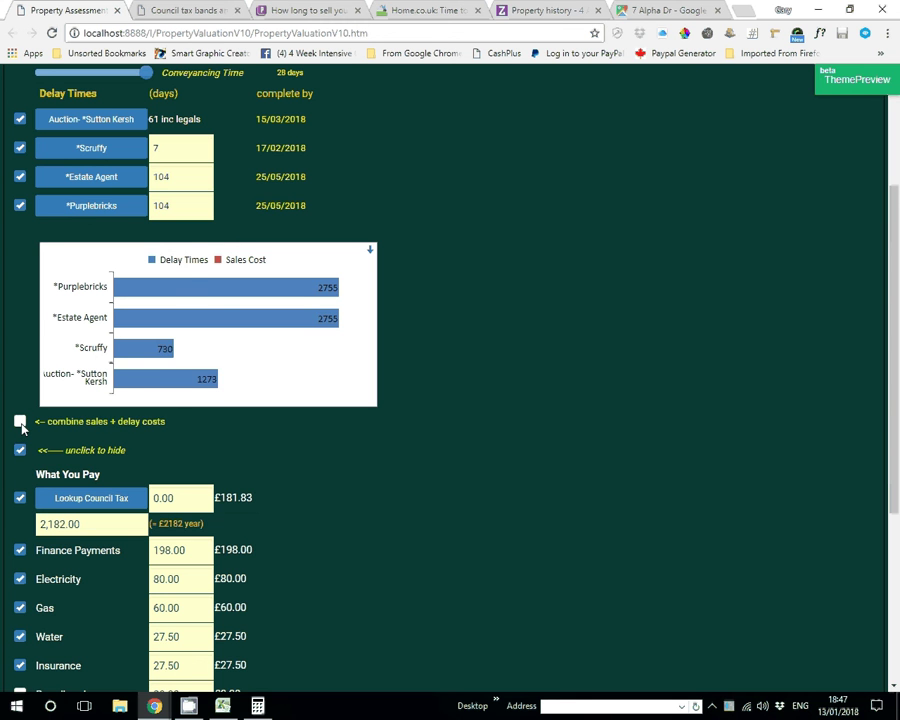
{"action": "left_click", "coordinate": [20, 422]}
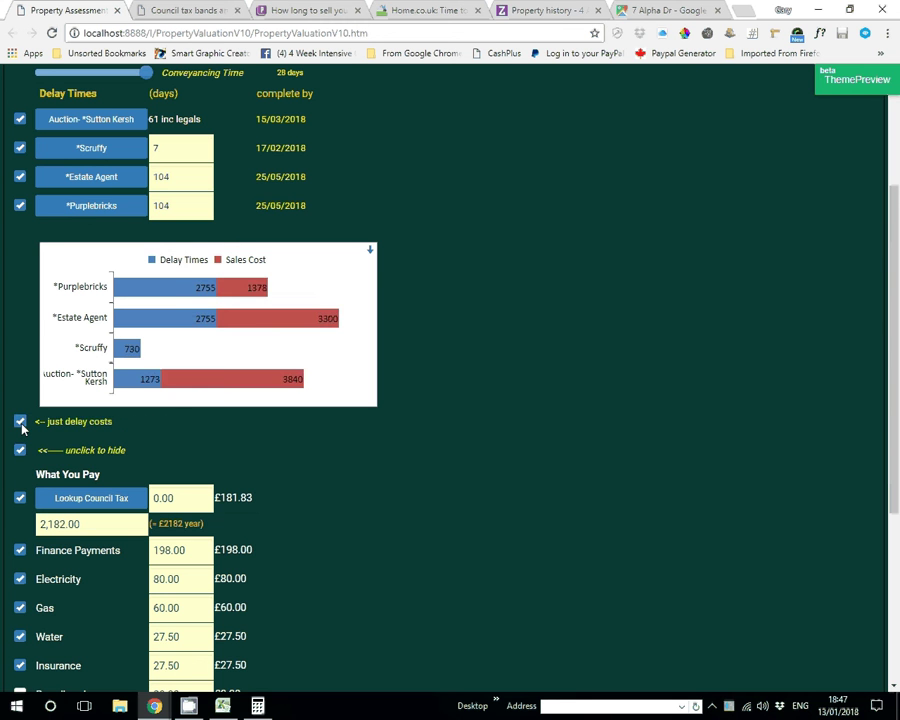
{"action": "left_click", "coordinate": [21, 451]}
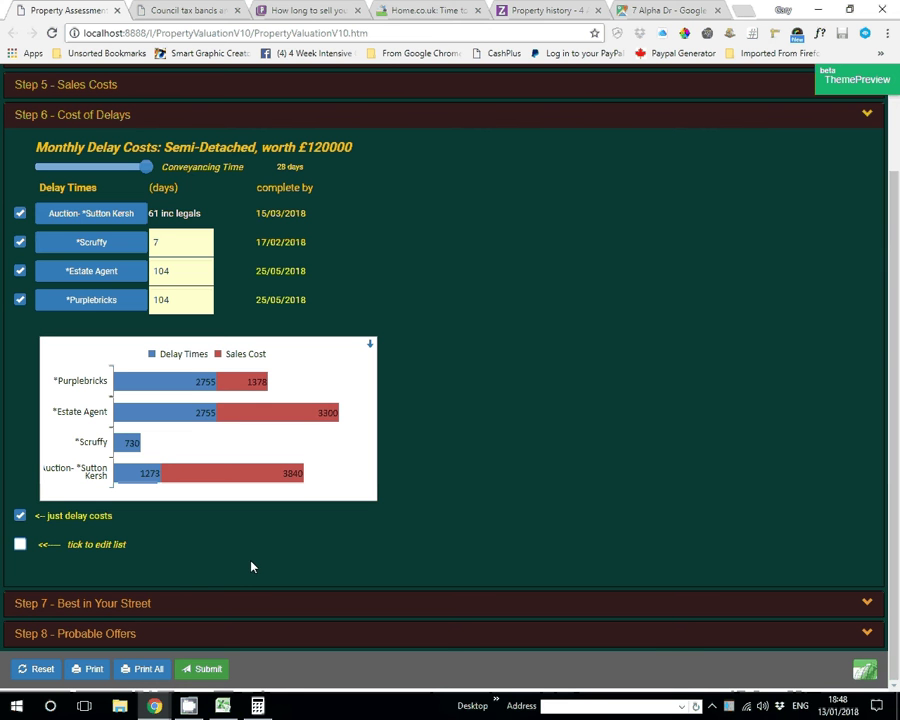
Step: Collapse the Cost of Delays section, then preview the Best in Your Street section and close it again
{"action": "left_click", "coordinate": [333, 131]}
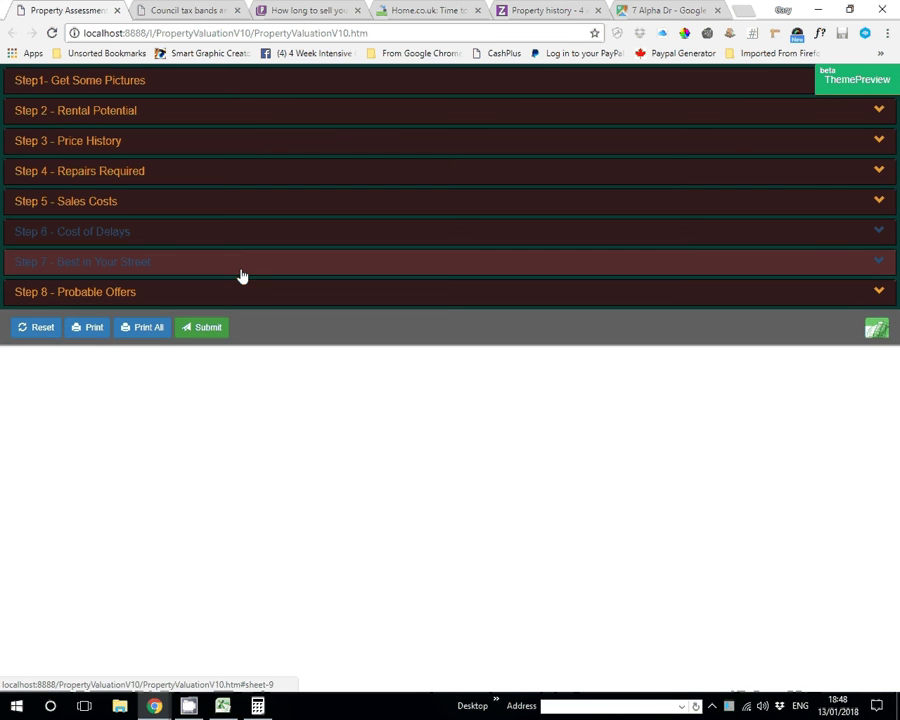
{"action": "left_click", "coordinate": [241, 272]}
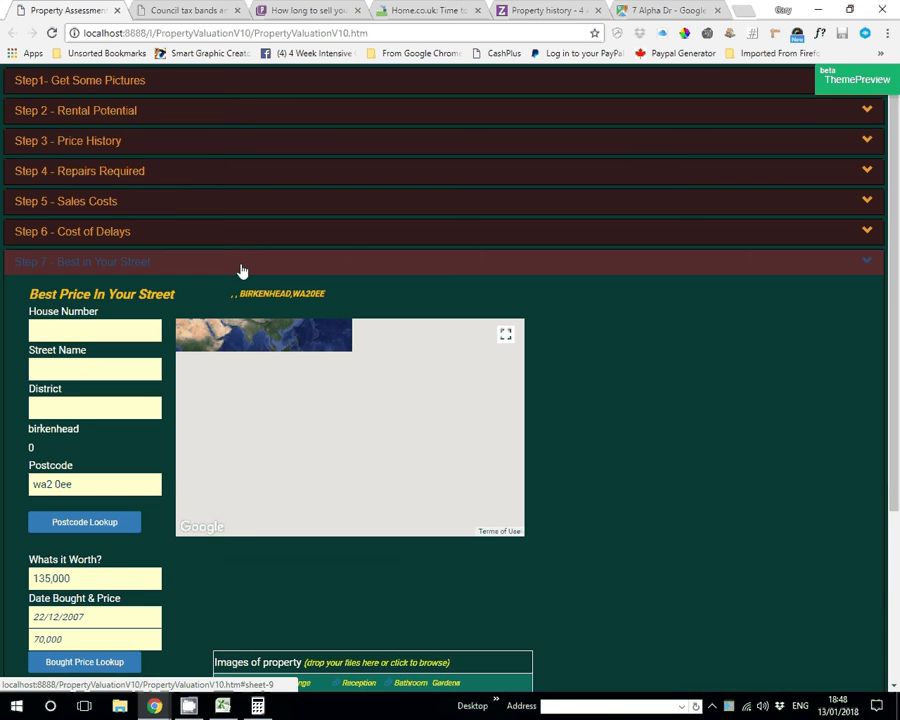
{"action": "left_click", "coordinate": [241, 262]}
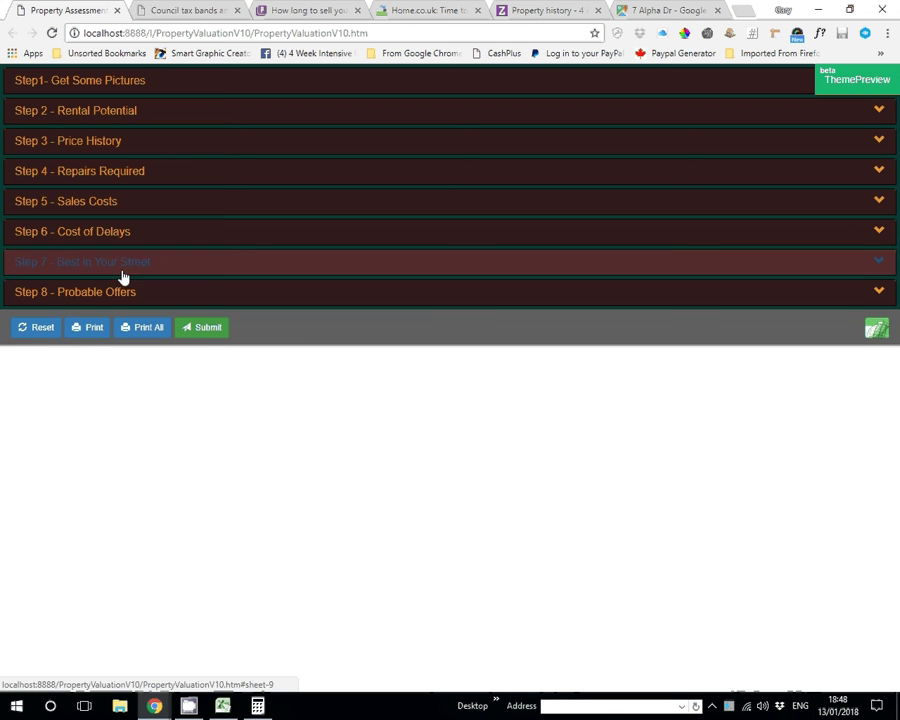
{"action": "left_click", "coordinate": [141, 394]}
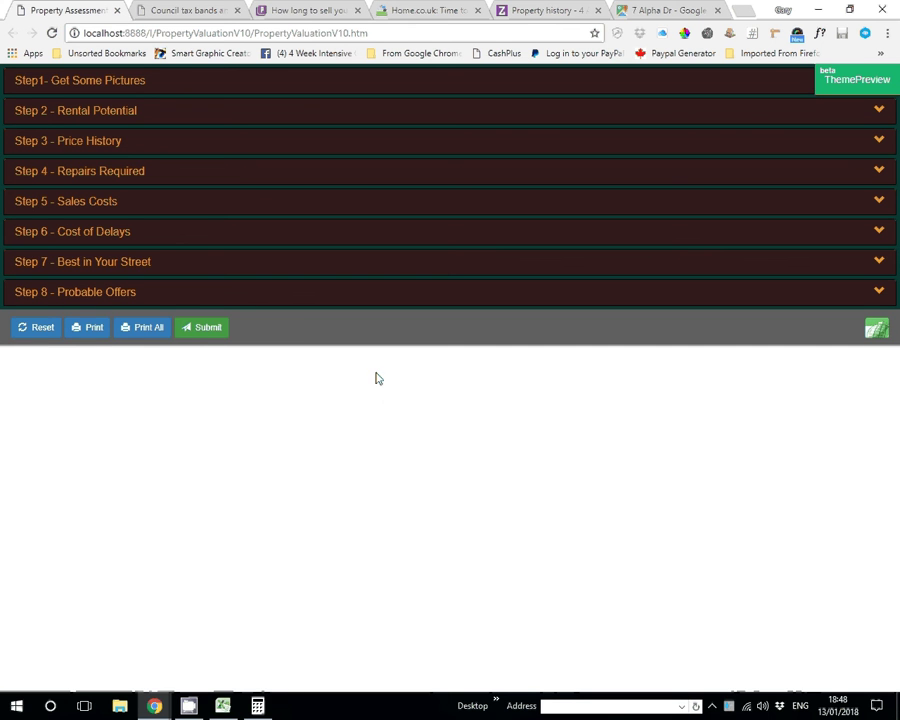